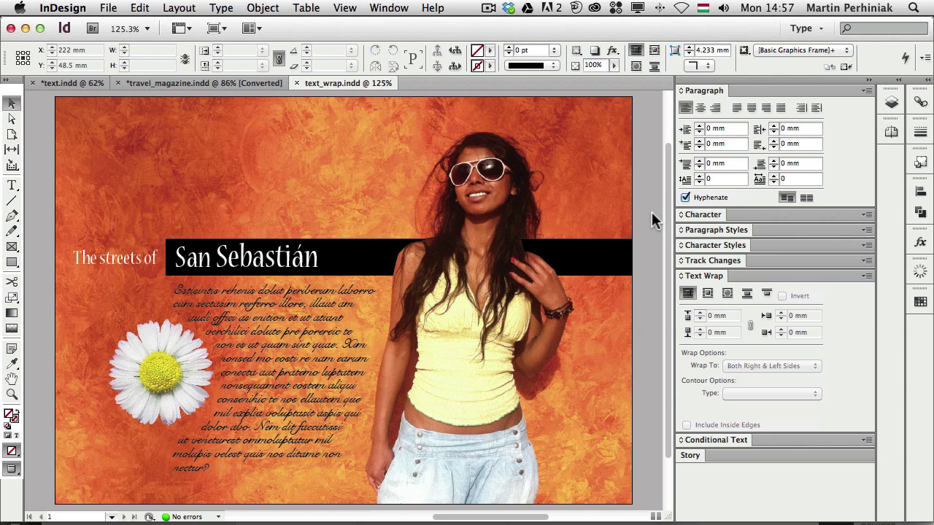
Move the body text frame slightly closer to the daisy, to about X 117.6 mm, Y 149 mm.
left_click(326, 359)
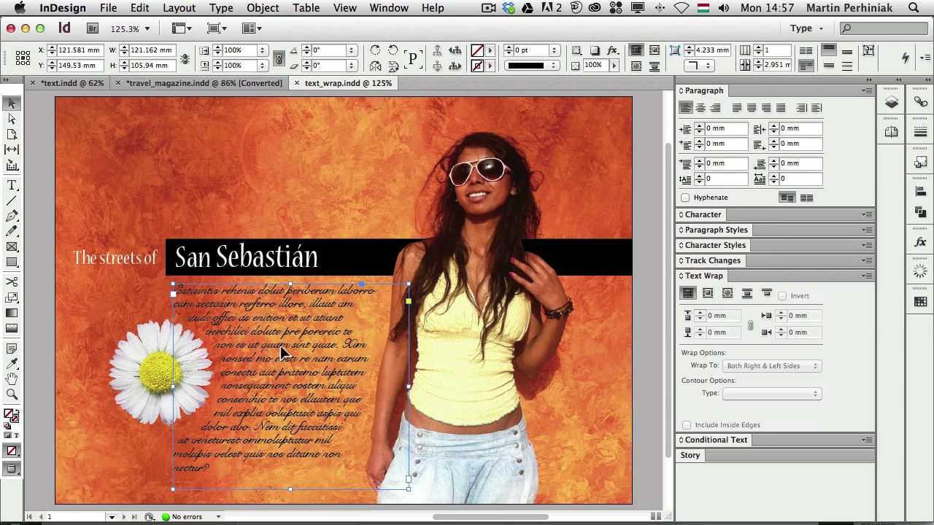
mouse_move(282, 355)
left_mouse_down()
mouse_move(261, 353)
mouse_move(339, 349)
mouse_move(325, 355)
mouse_move(346, 358)
mouse_move(260, 357)
left_mouse_up()
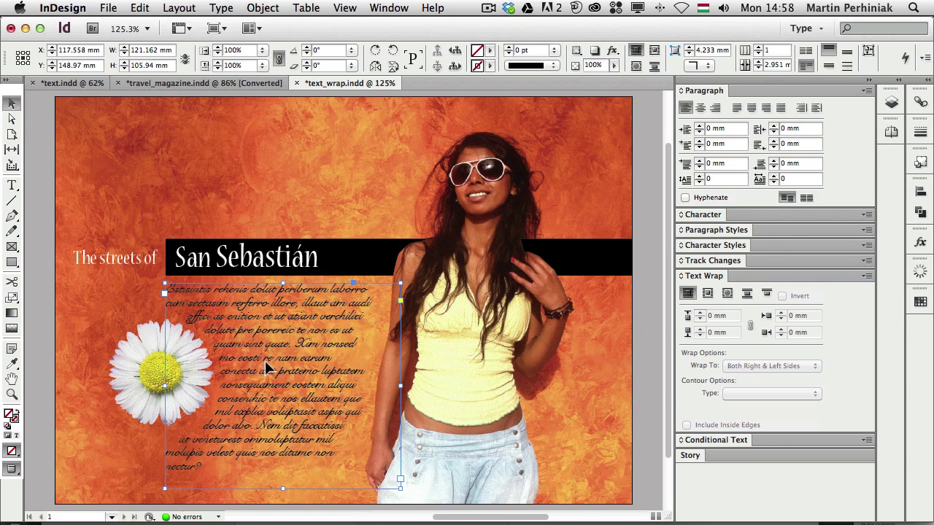
left_click(37, 339)
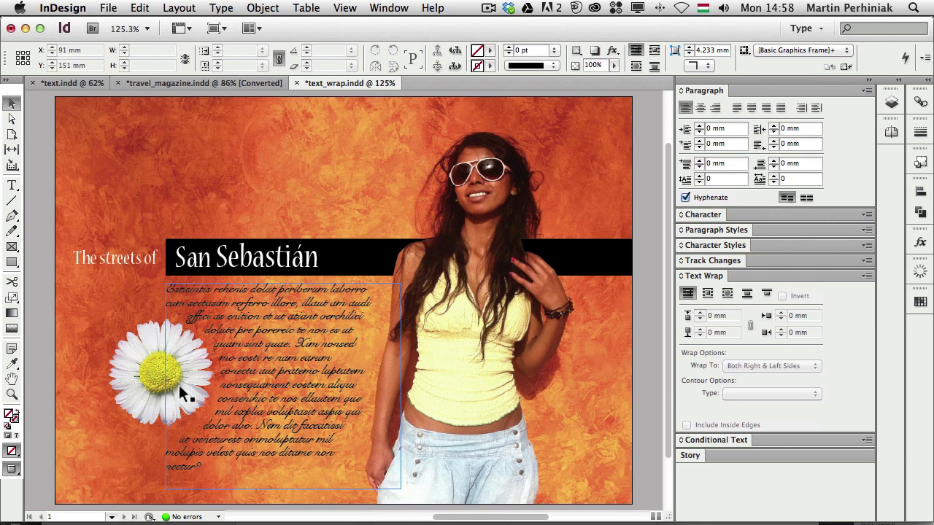
Reposition the daisy image slightly to the left, at about X 49.8 mm, Y 142.8 mm.
left_click(148, 371)
left_click_drag(138, 372, 121, 352)
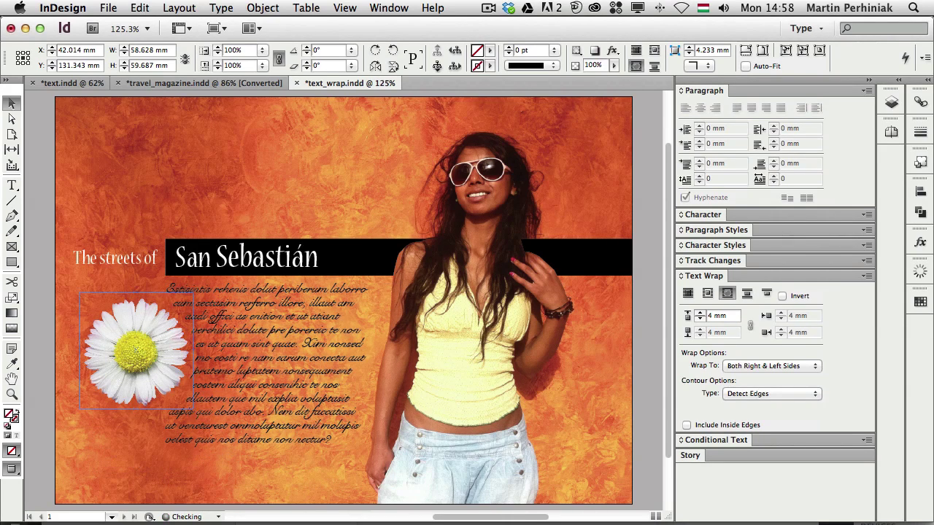
left_click(534, 358)
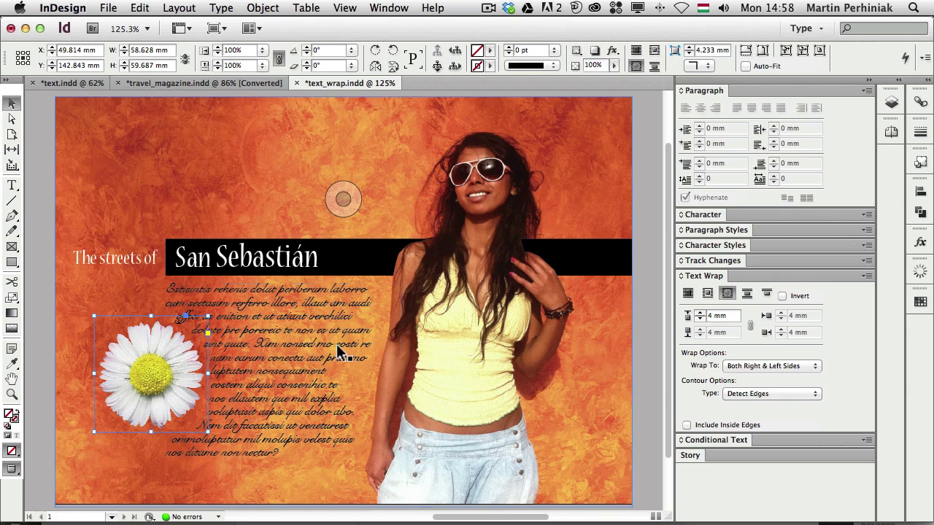
Move the body text frame across the woman to the page's right side, at about X 220 mm, Y 153 mm.
left_click_drag(250, 367, 297, 358)
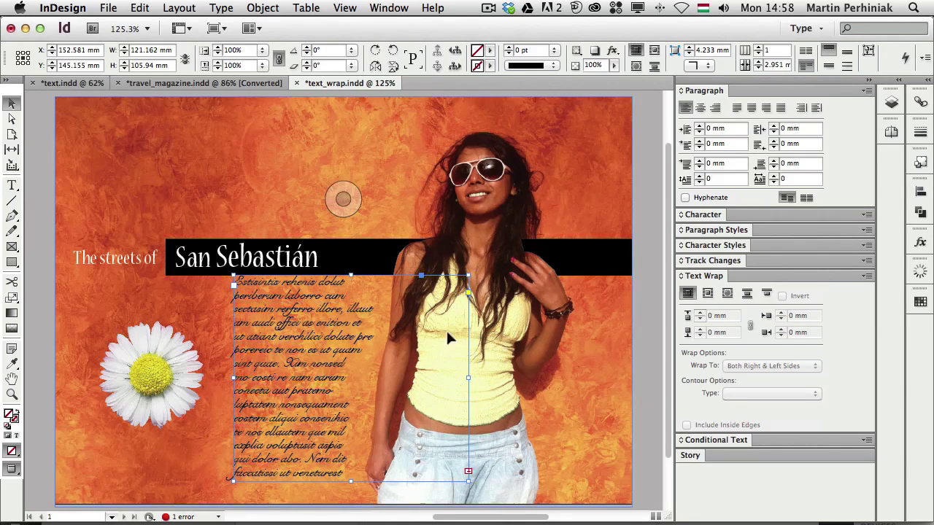
left_click_drag(303, 360, 391, 394)
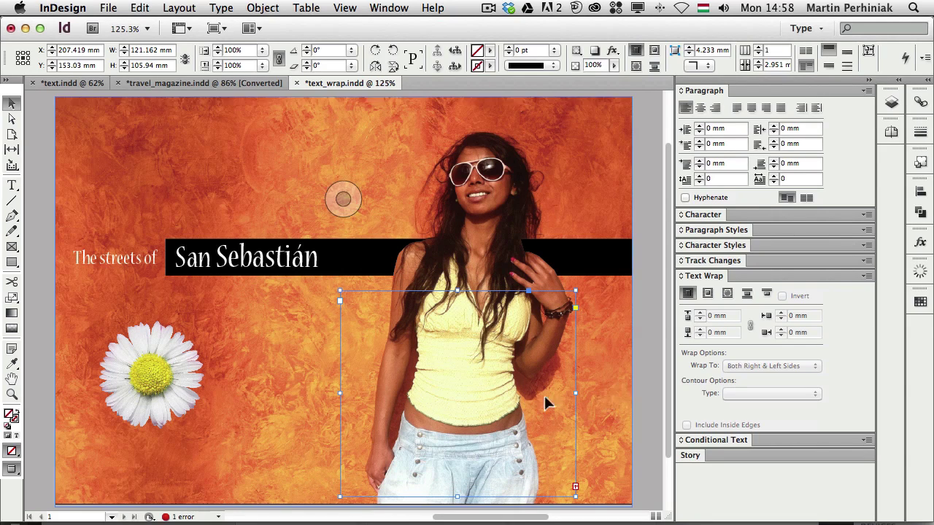
key("shift+Right")
key("shift+Right")
key("shift+Right")
key("shift+Right")
key("shift+Right")
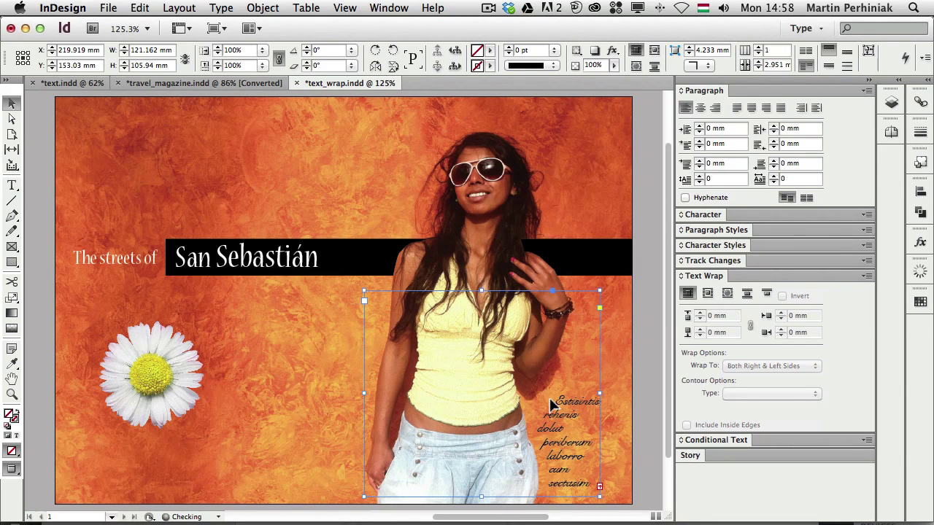
Try the body text frame above the heading band and return it beside the daisy at about X 121.6 mm, Y 149.5 mm.
left_click_drag(515, 399, 349, 172)
left_click(290, 387)
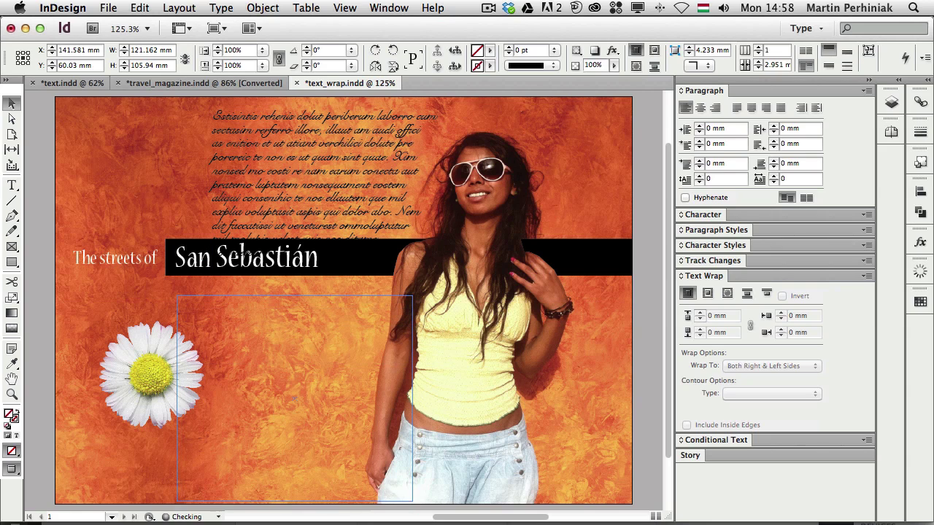
left_click_drag(289, 387, 292, 387)
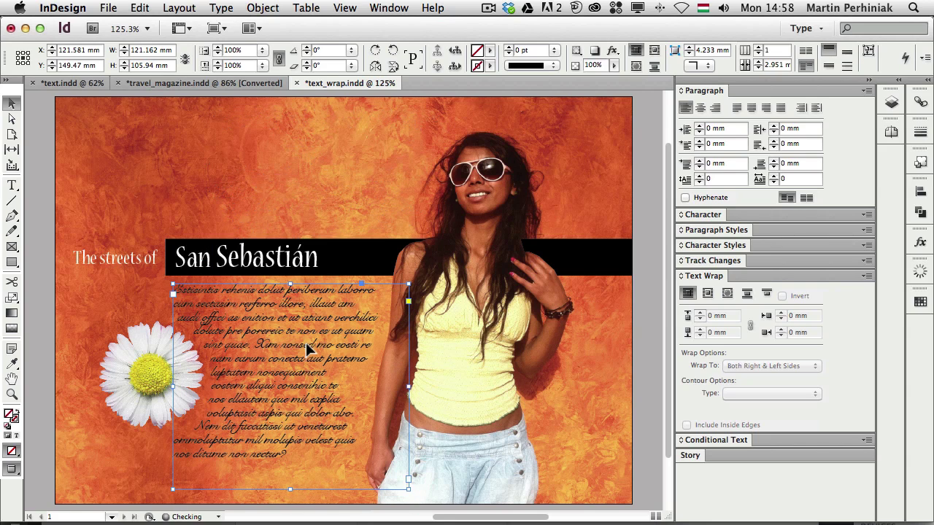
left_click(46, 305)
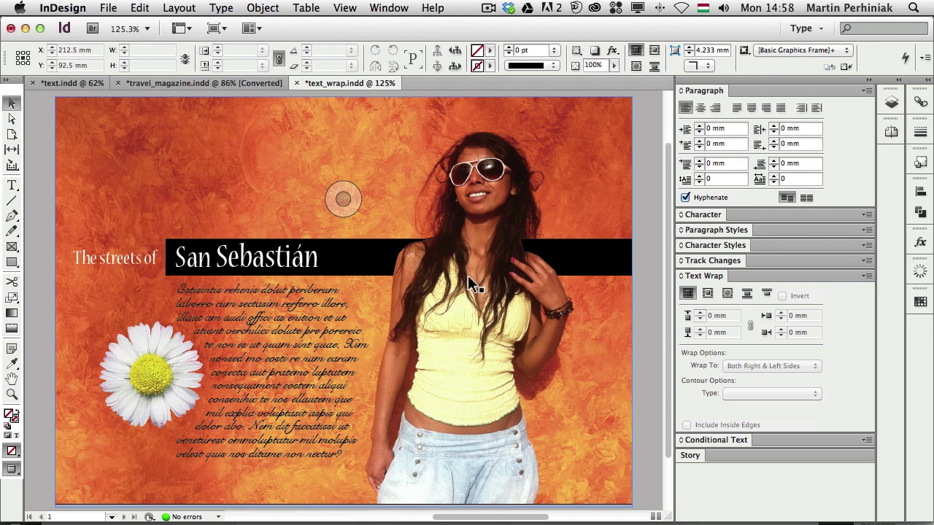
Open the linked background photo text_wrap.psd in Photoshop for editing.
double_click(475, 181, "alt")
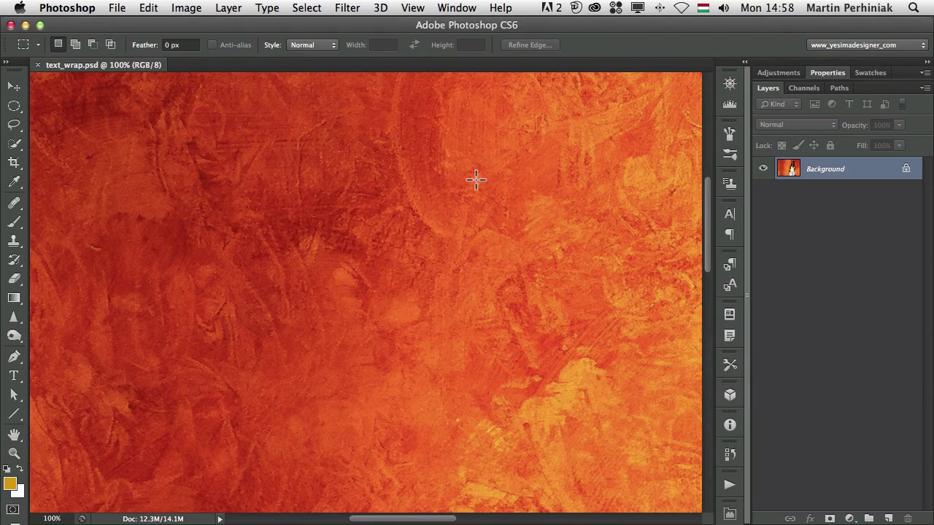
key("super+0")
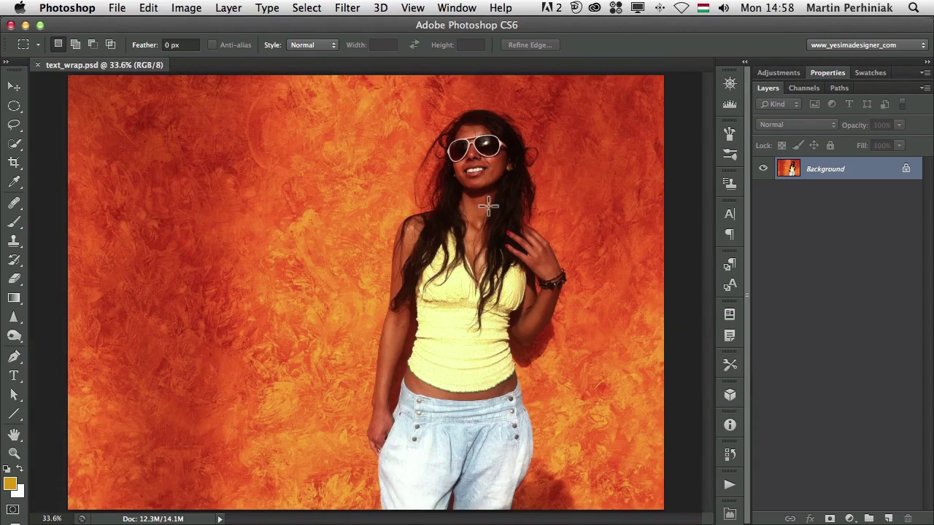
key("v")
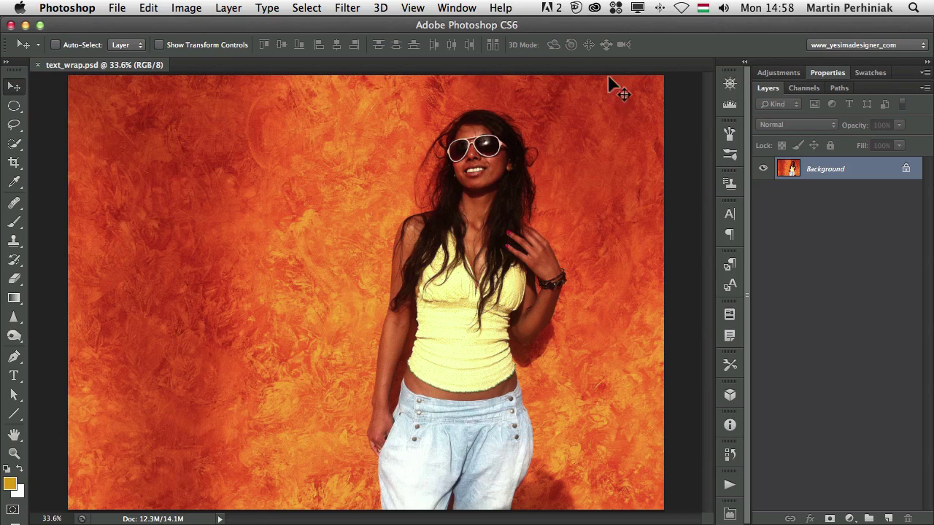
Delete the existing Alpha 1 channel from the photo.
left_click(796, 86)
left_click(830, 194)
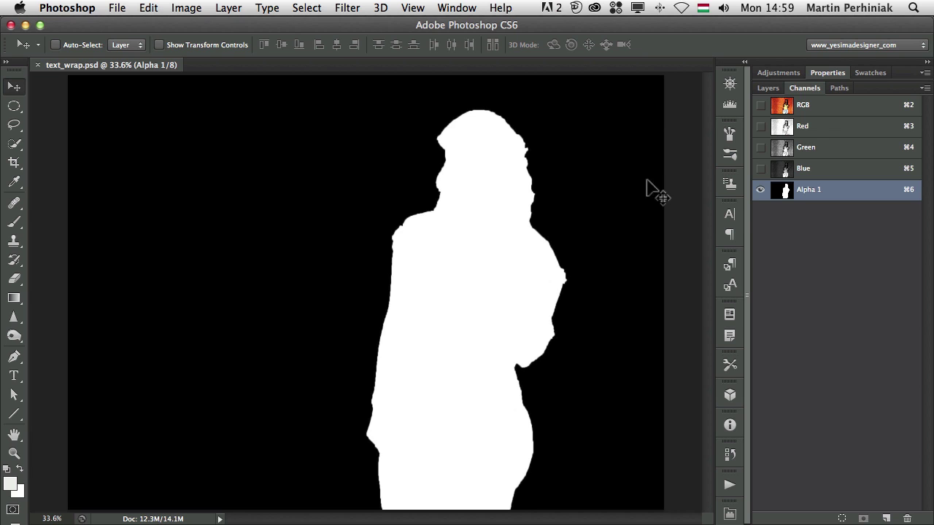
right_click(855, 194)
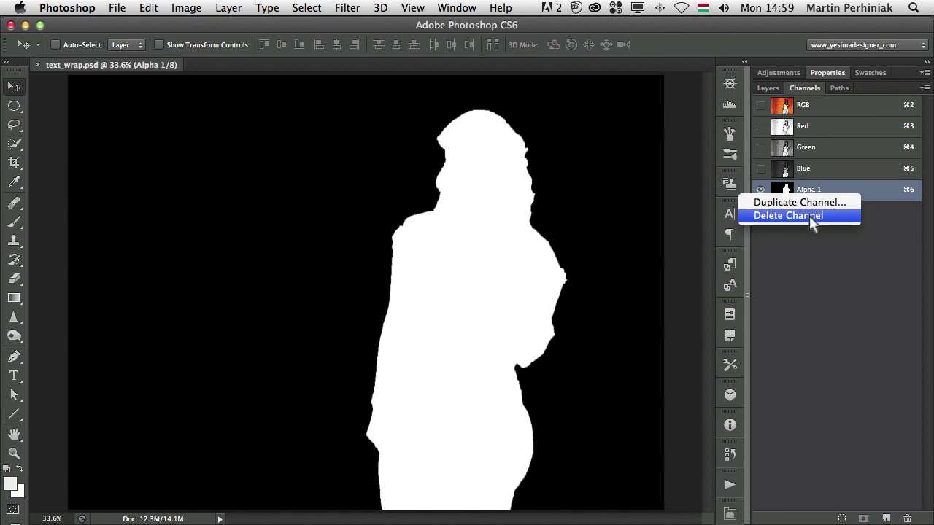
left_click(809, 215)
Select the woman's figure with the Quick Selection tool, subtracting excess background around her outline.
left_click(769, 88)
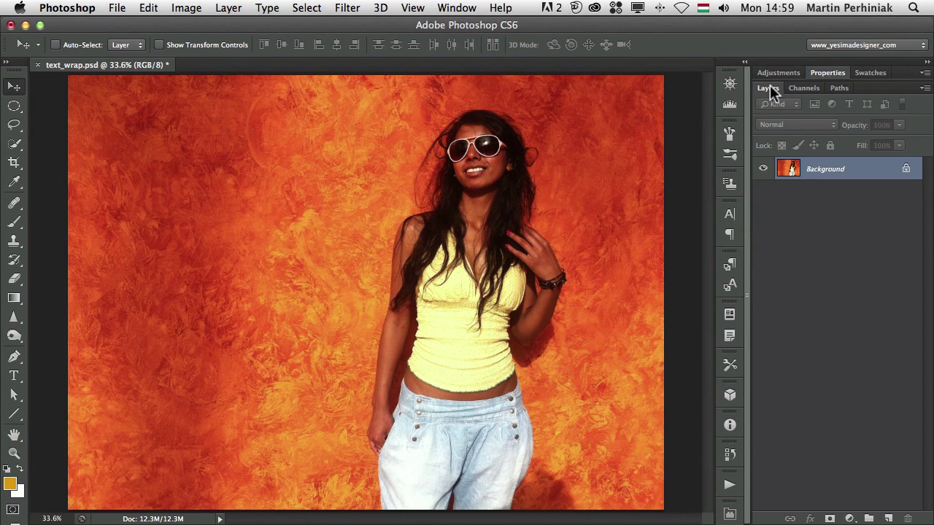
left_click_drag(14, 143, 53, 145)
mouse_move(437, 351)
left_mouse_down()
mouse_move(448, 348)
mouse_move(467, 252)
mouse_move(431, 295)
mouse_move(416, 446)
mouse_move(380, 436)
mouse_move(409, 309)
mouse_move(414, 228)
mouse_move(428, 236)
mouse_move(484, 219)
mouse_move(486, 154)
mouse_move(508, 287)
mouse_move(540, 267)
mouse_move(558, 307)
mouse_move(549, 324)
left_mouse_up()
mouse_move(454, 139)
left_mouse_down()
mouse_move(432, 170)
mouse_move(427, 198)
left_mouse_up()
key("alt")
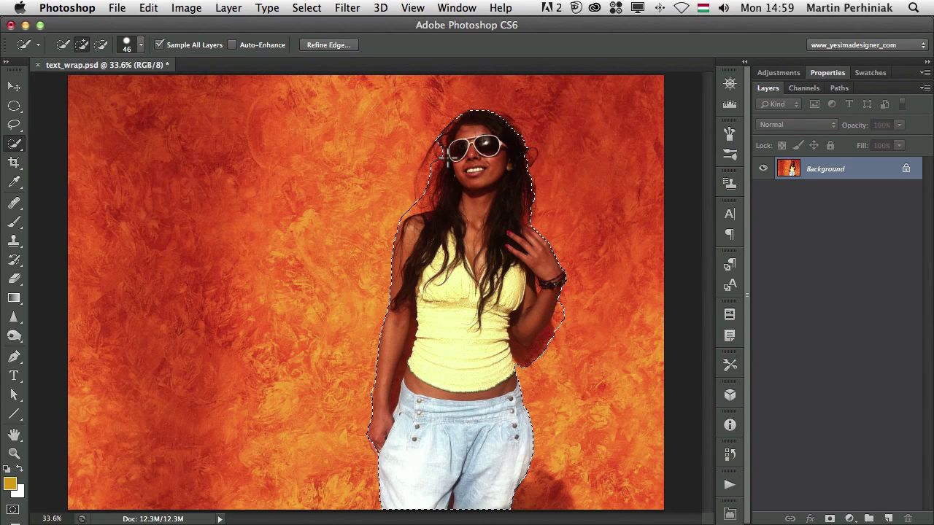
key("alt")
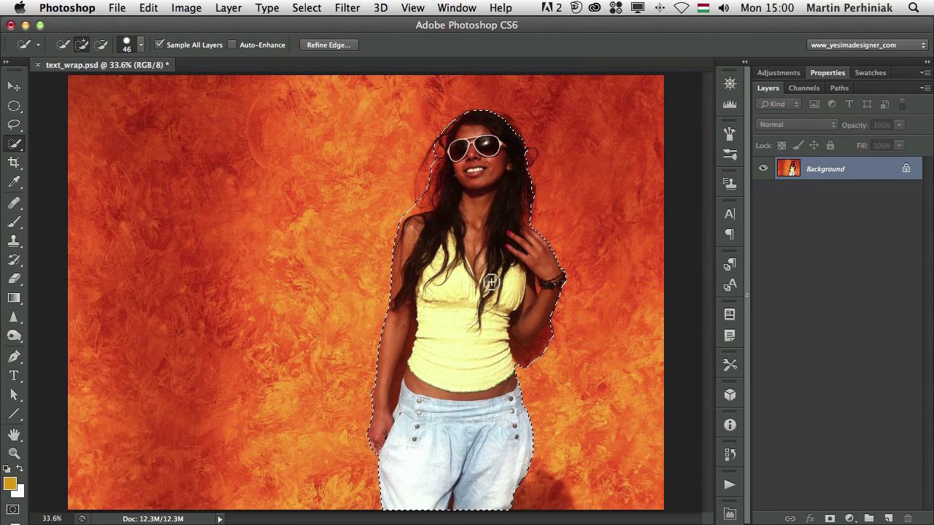
Create a new alpha channel and fill the figure's selection in it with white.
left_click(805, 87)
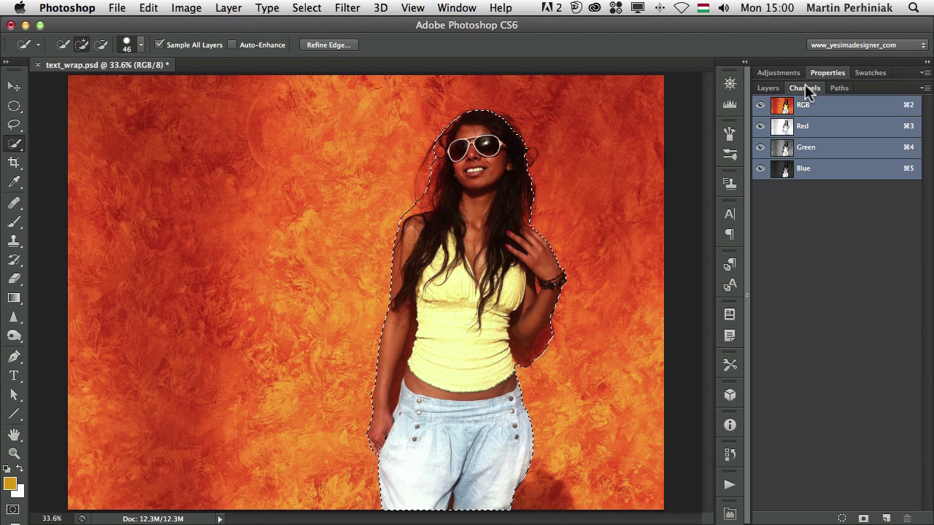
left_click(888, 518)
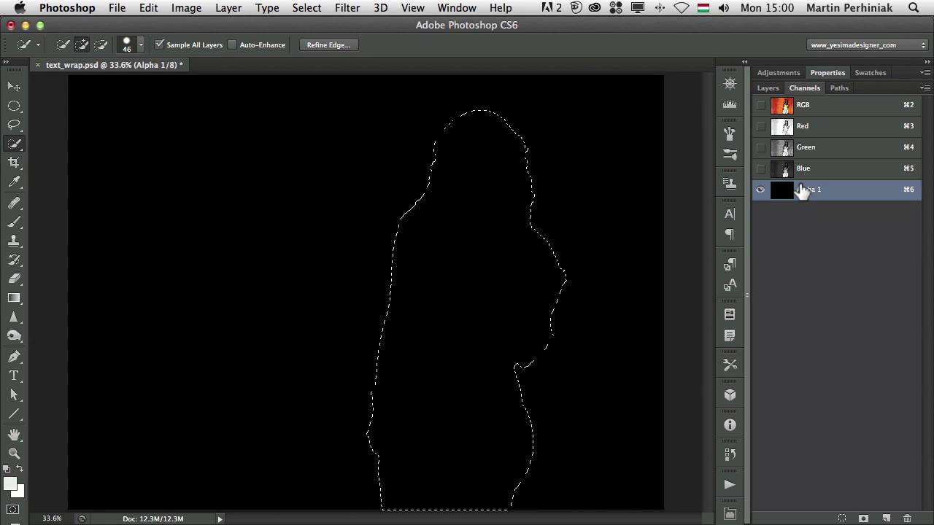
key("d")
key("alt+BackSpace")
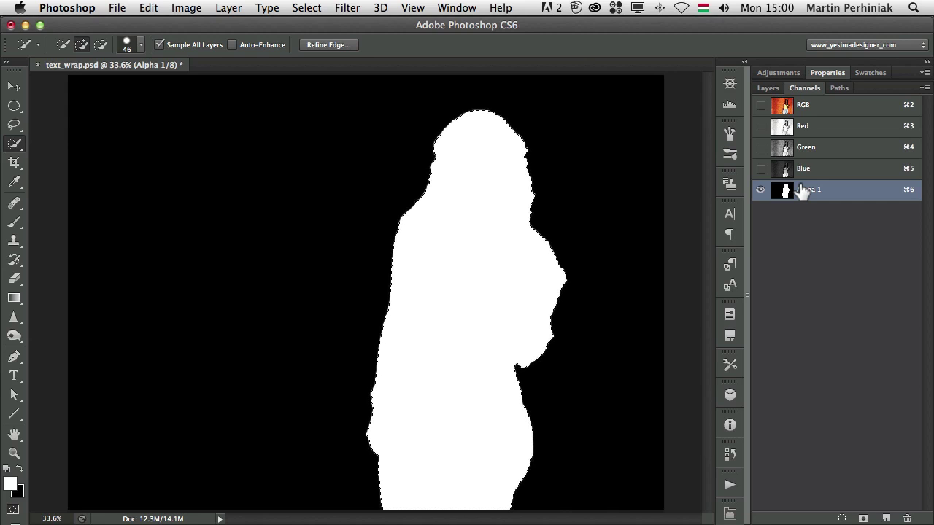
Save the edited photo and switch back to the InDesign layout with nothing selected.
key("super+s")
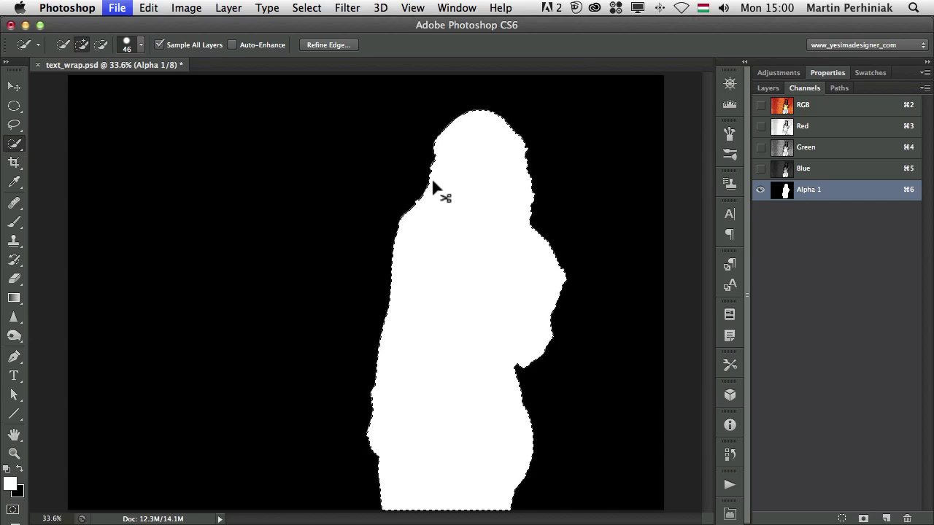
key("super+Tab")
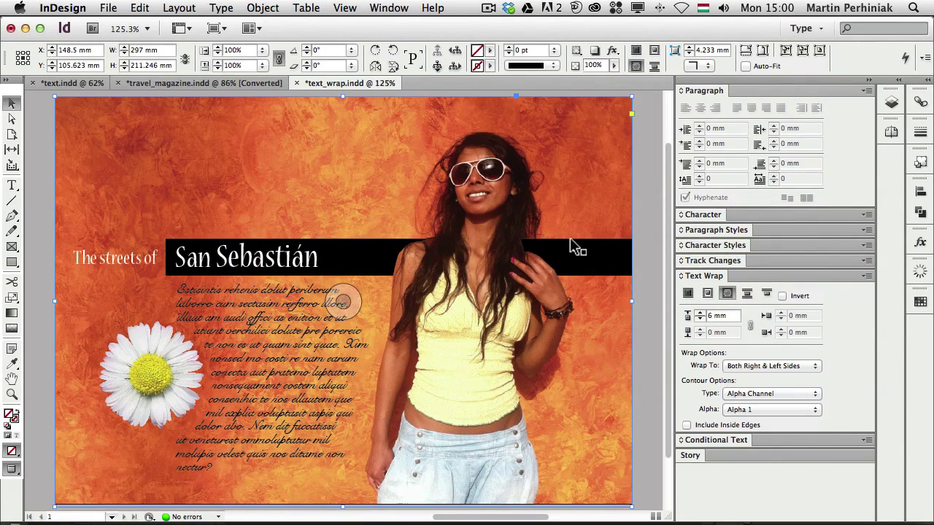
key("super+shift+a")
Move the body text frame between the daisy and the woman, to about X 128 mm, Y 146.6 mm.
left_click(323, 381)
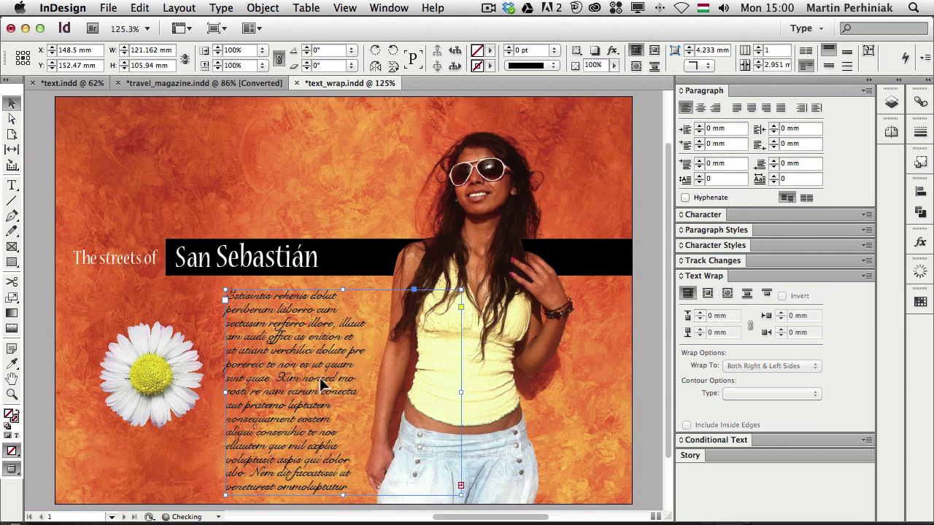
left_click_drag(370, 370, 329, 358)
left_click_drag(272, 367, 274, 370)
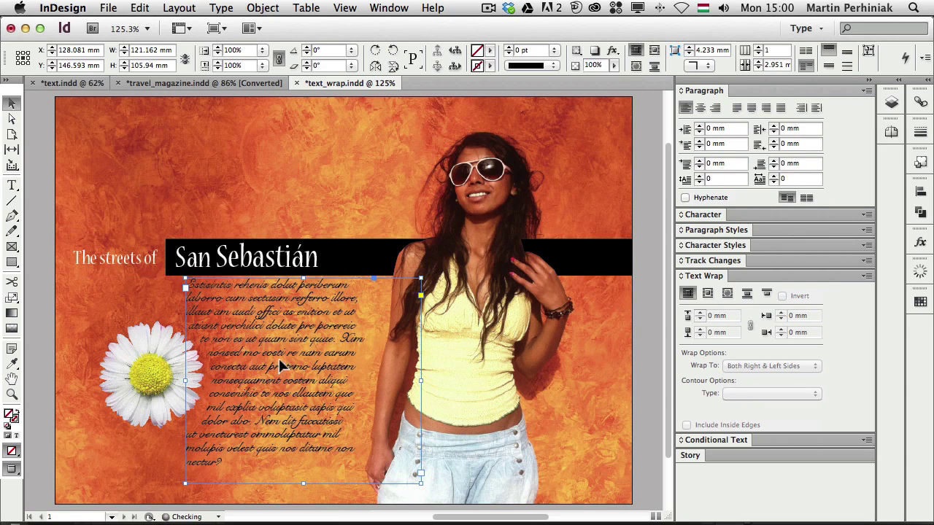
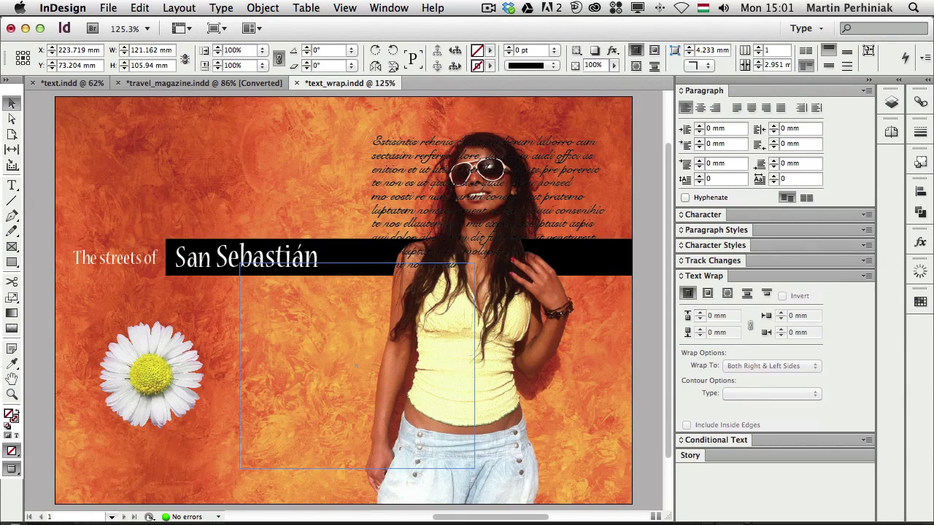
Wrap text around the background photo's object shape using its alpha channel, and shift the body text frame slightly right.
left_click(560, 370)
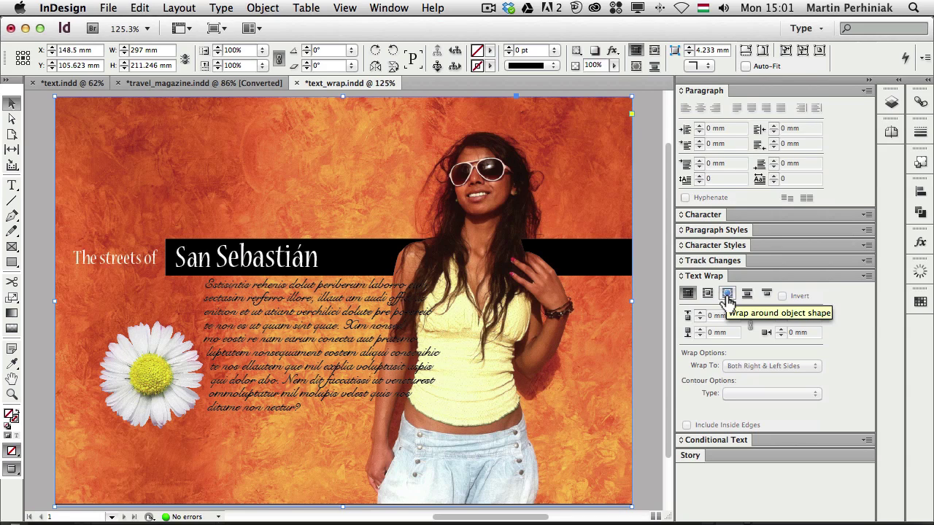
left_click(728, 296)
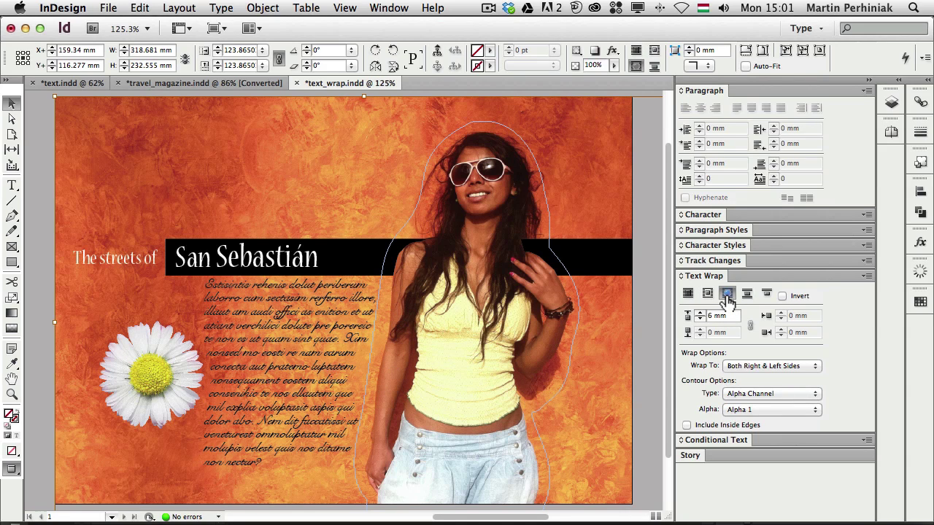
left_click(748, 394)
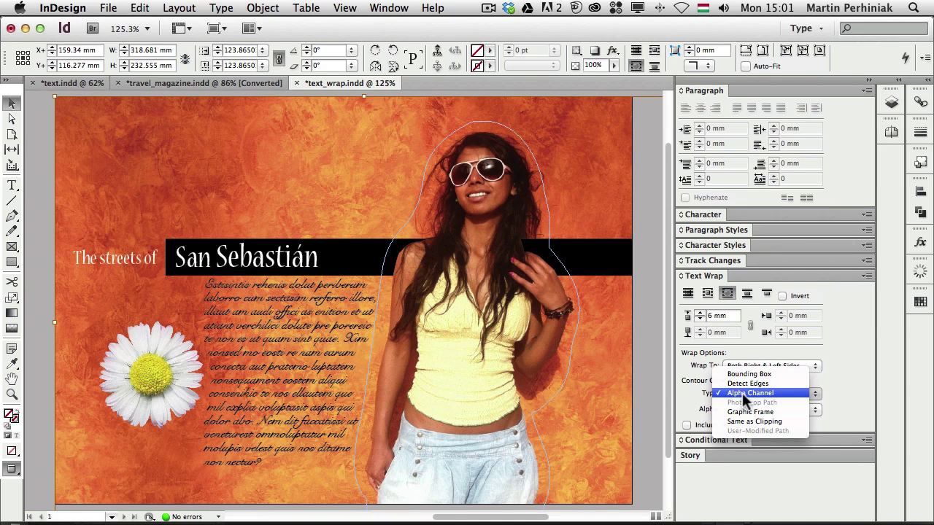
left_click(683, 390)
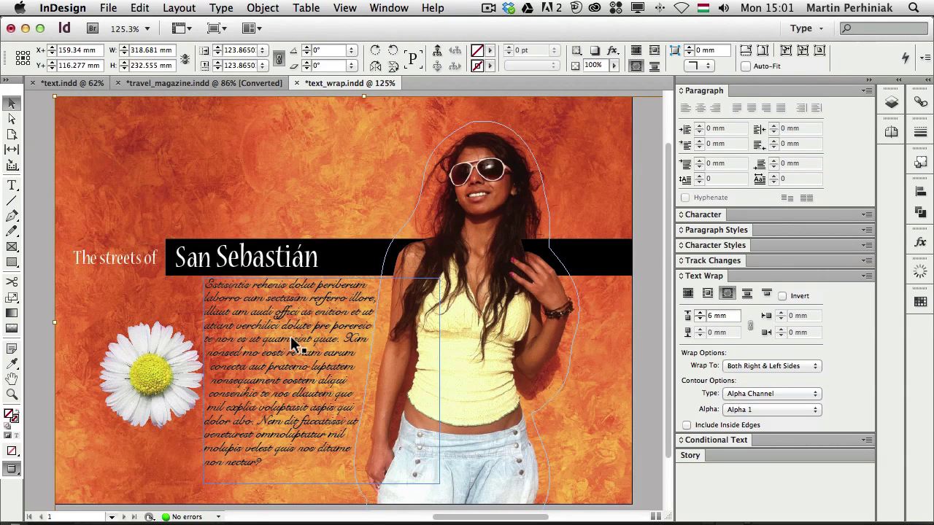
mouse_move(299, 344)
left_mouse_down()
mouse_move(305, 308)
mouse_move(290, 354)
left_mouse_up()
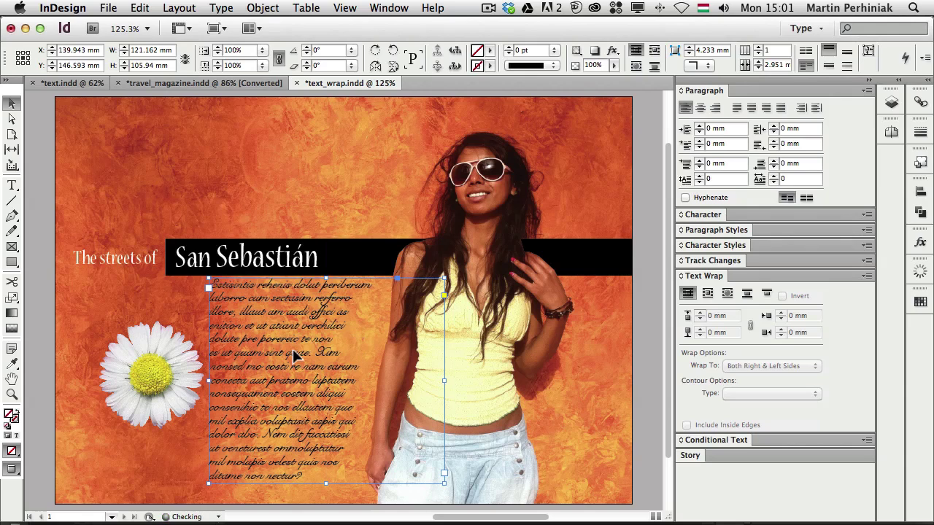
Set the background photo's text wrap contour type to Bounding Box.
left_click(344, 199)
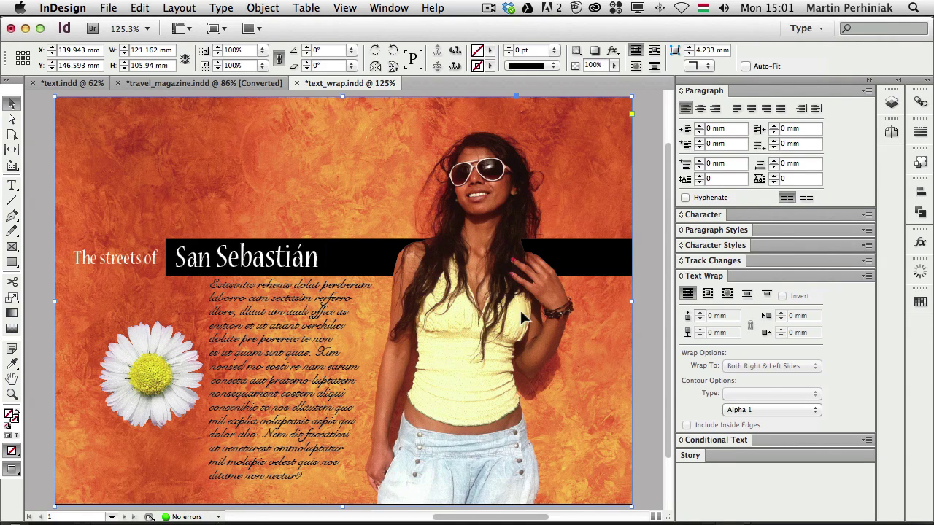
left_click(766, 394)
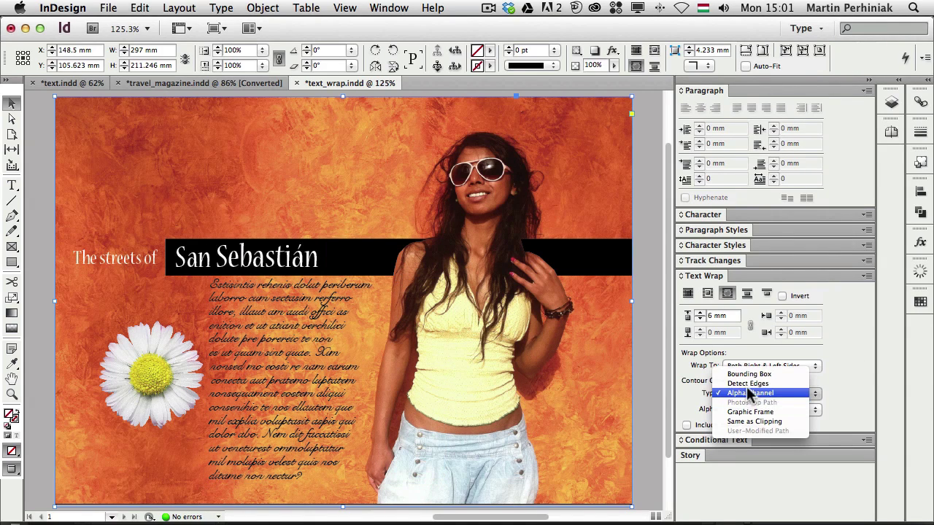
left_click(748, 375)
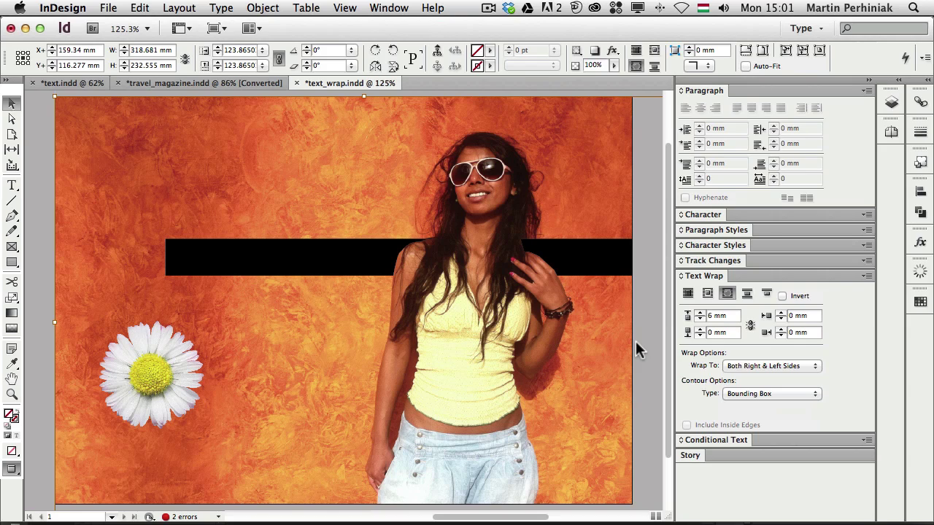
Set the background photo's text wrap contour type to Alpha Channel using Alpha 1, and deselect the photo.
left_click(762, 393)
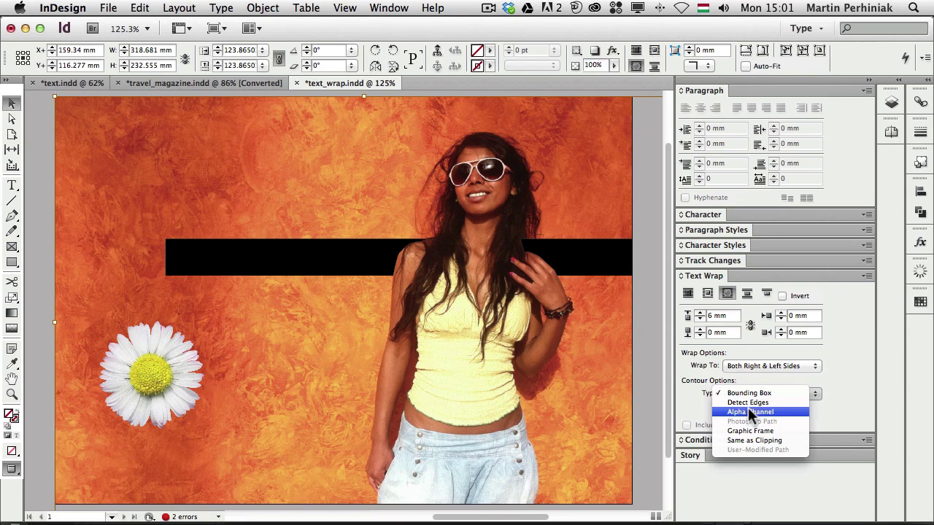
left_click(751, 413)
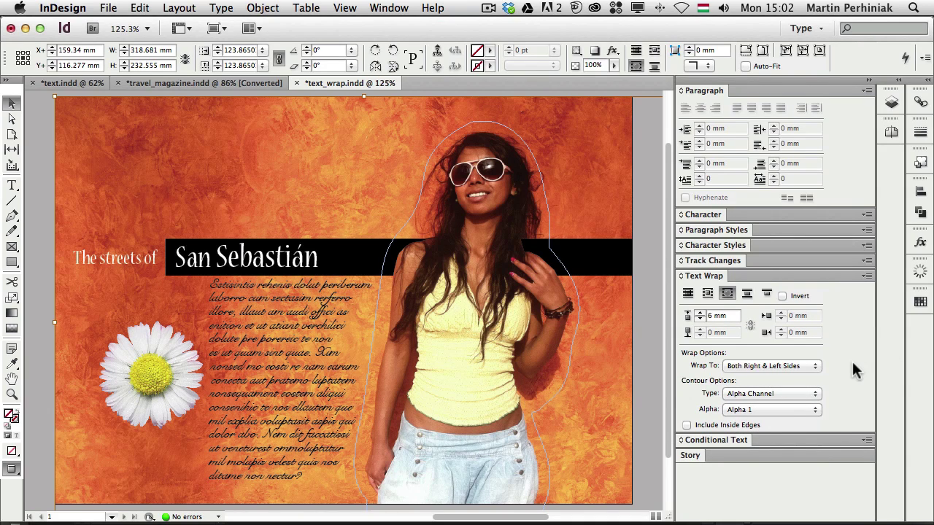
left_click(763, 411)
left_click(763, 413)
left_click(763, 413)
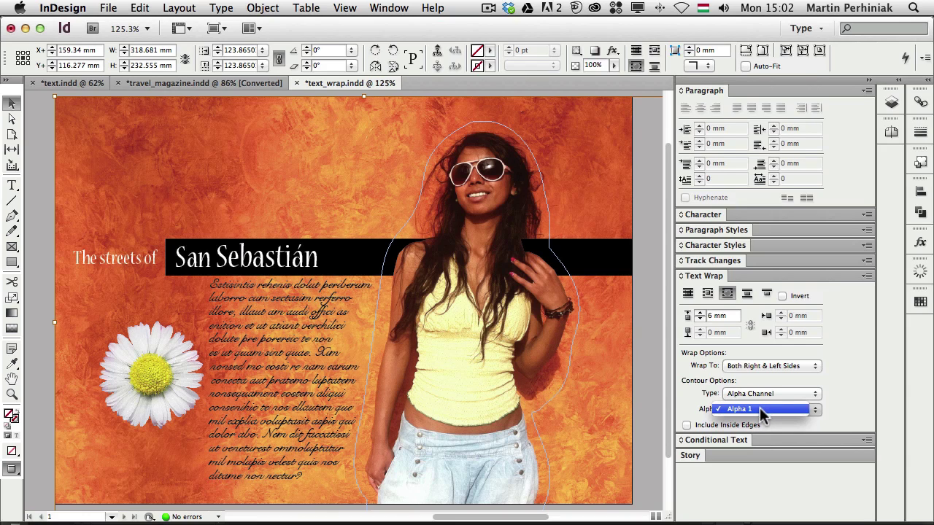
left_click(761, 413)
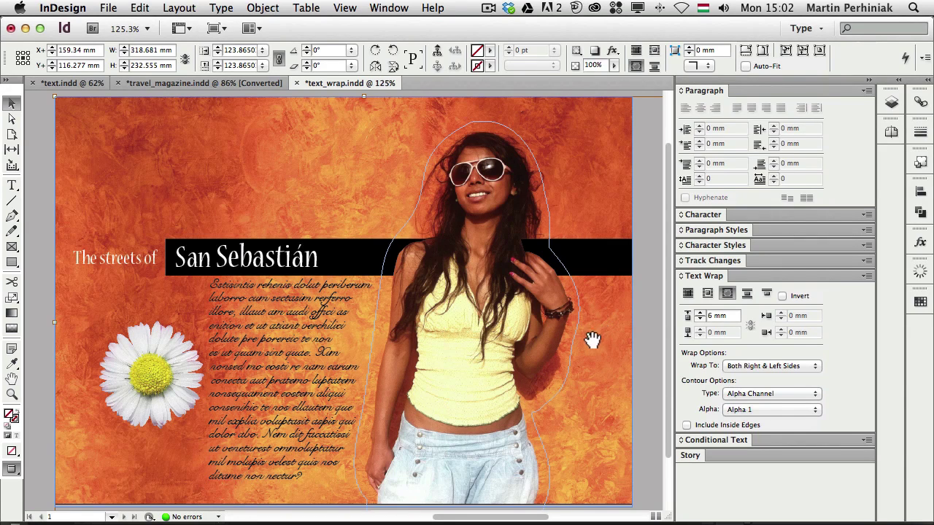
left_click(653, 209)
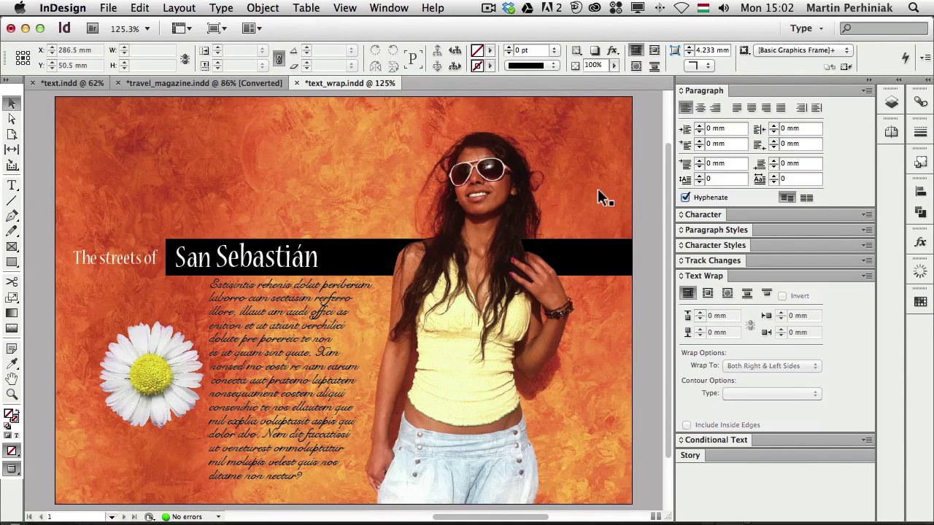
Rename the Alpha 1 channel to Girl in Photoshop, and return to the RGB composite with no active selection.
key("super+Tab")
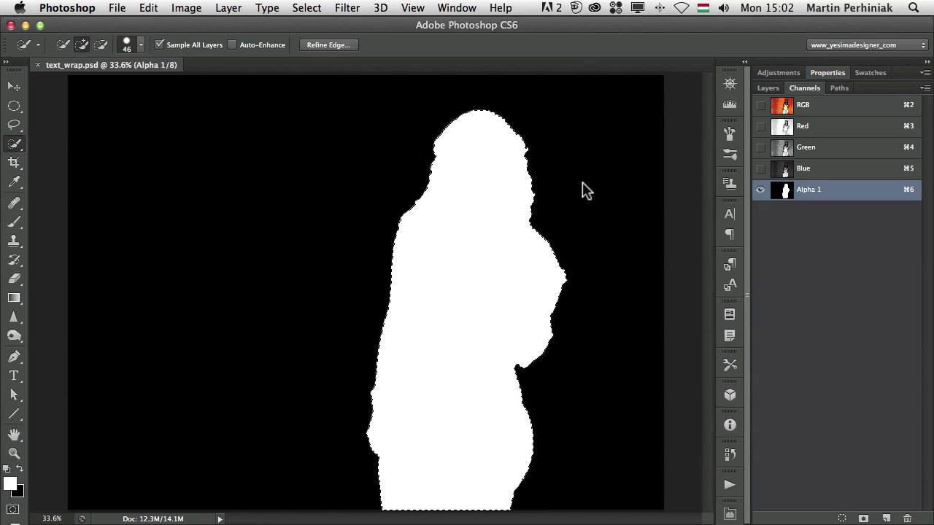
double_click(810, 191)
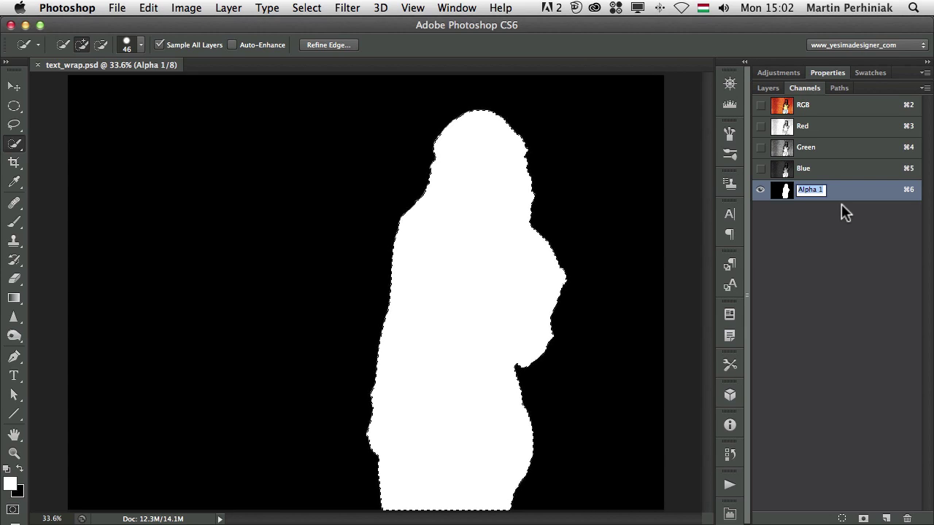
type("Girl")
key("Return")
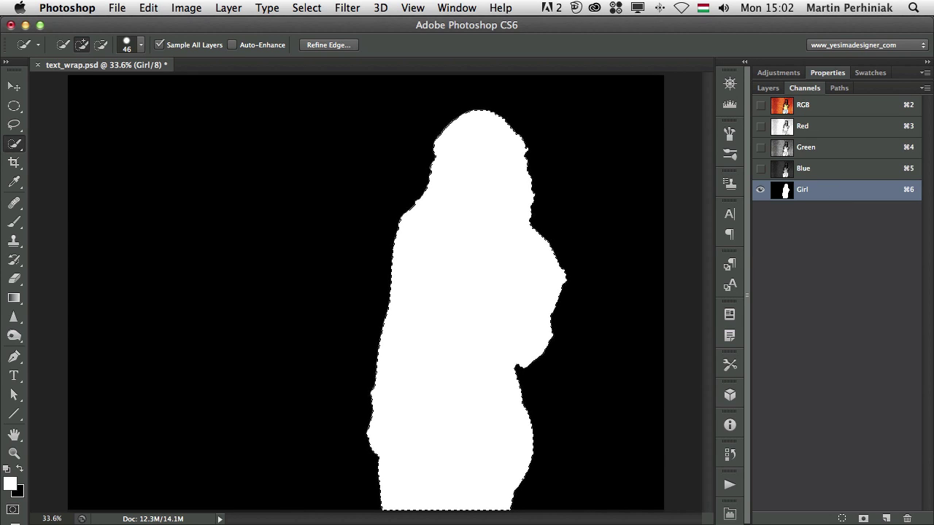
key("super+d")
left_click(834, 109)
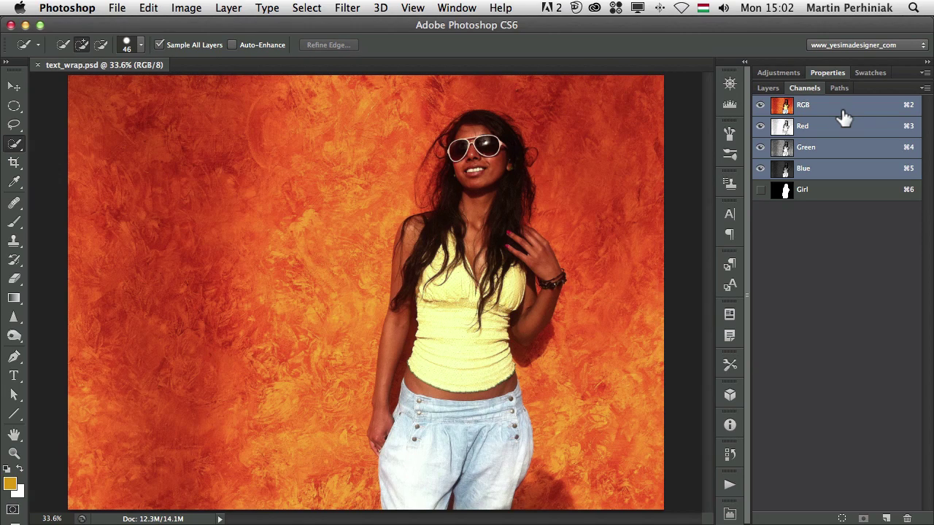
Return to the InDesign layout and open the background photo's original file in Photoshop.
key("super+Tab")
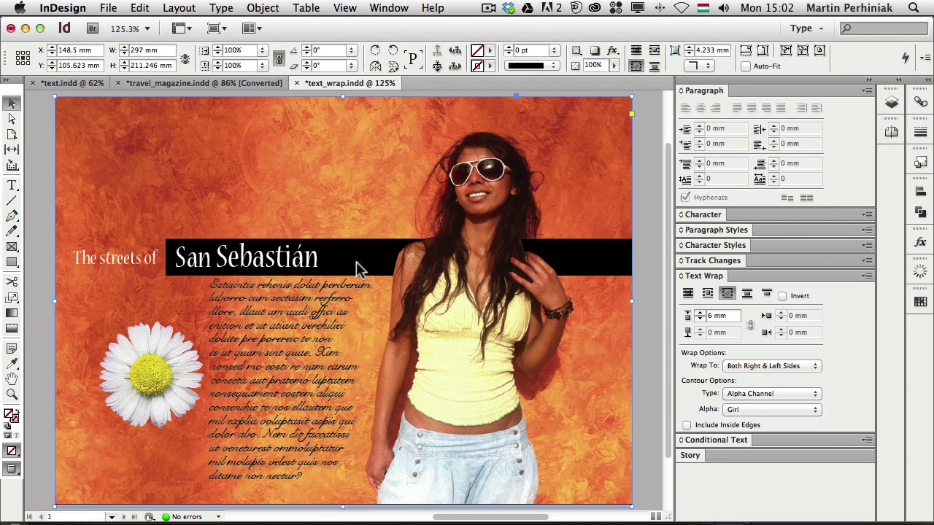
left_click(343, 302)
double_click(480, 340, "alt")
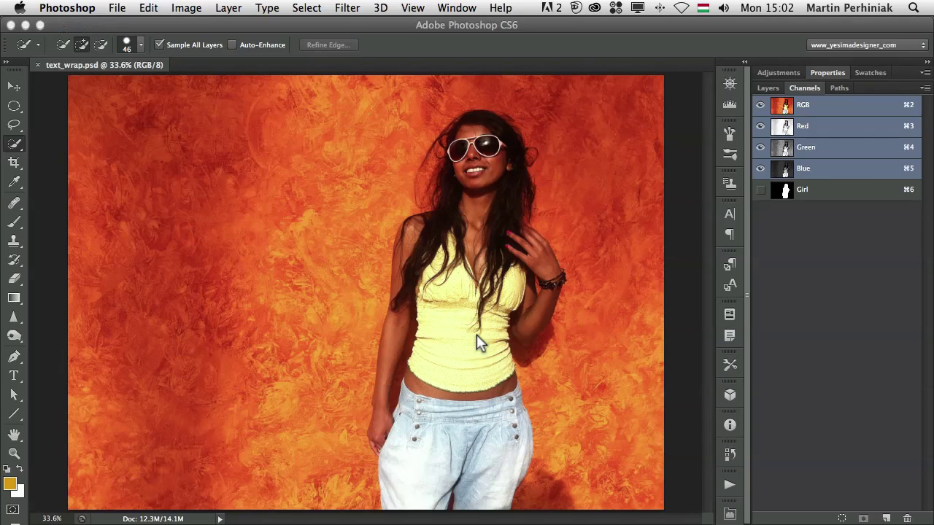
Examine the Girl channel on its own, and return to the RGB composite with the layer list shown.
left_click(823, 191)
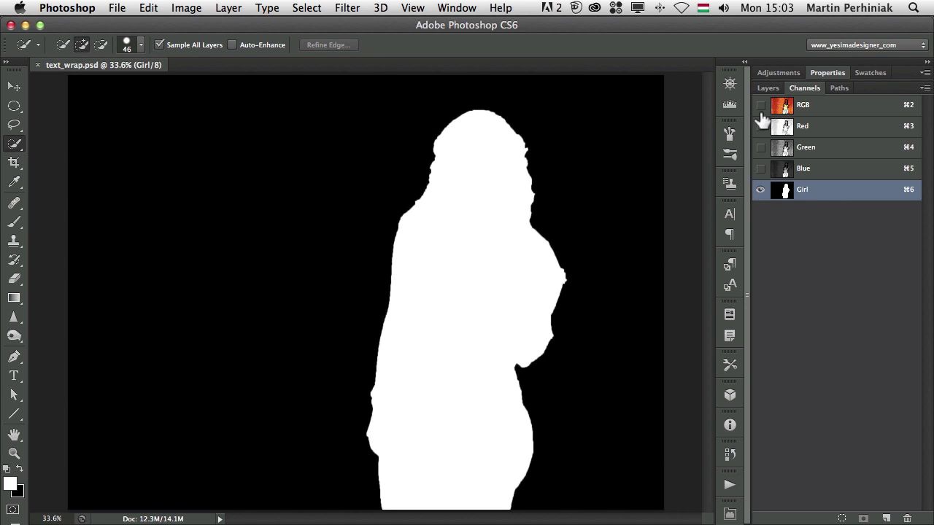
left_click(766, 89)
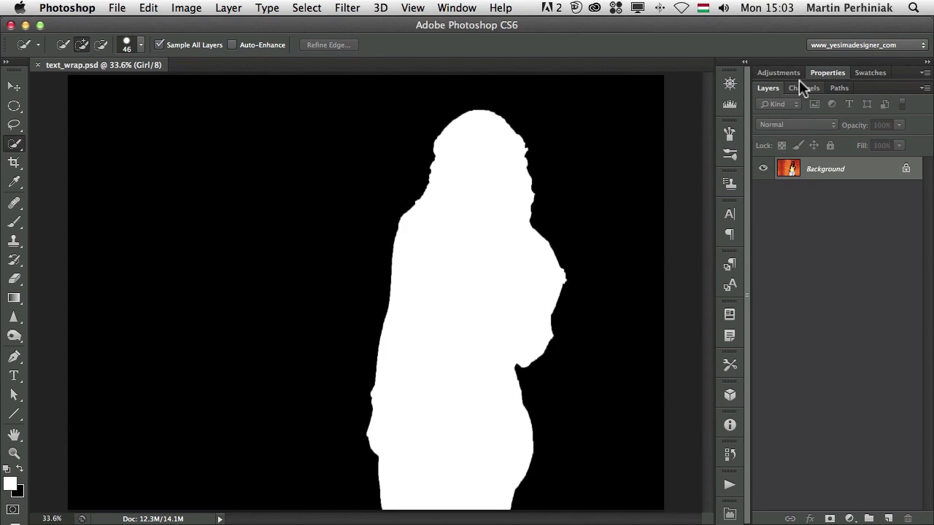
left_click(802, 88)
left_click(799, 114)
left_click(766, 88)
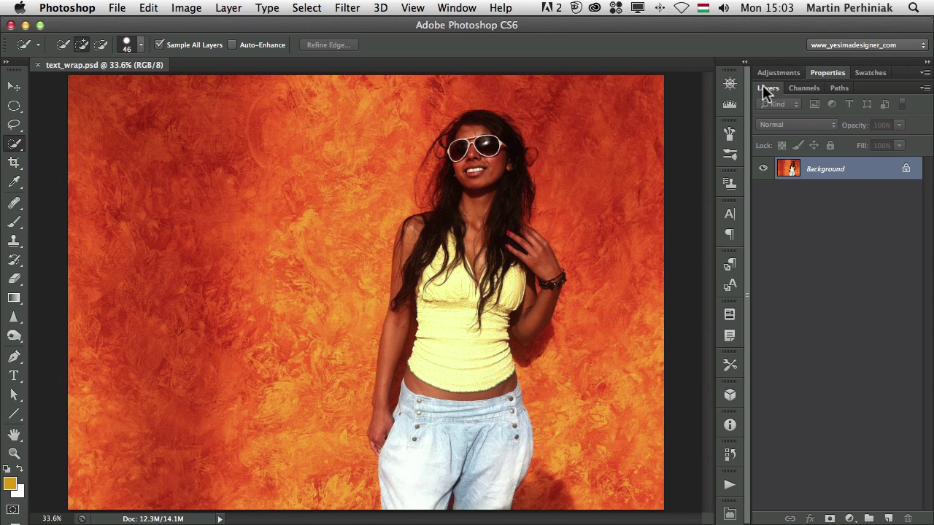
Trace a closed outline around the woman with the Freeform Pen tool in Path mode, and select the path.
key("p")
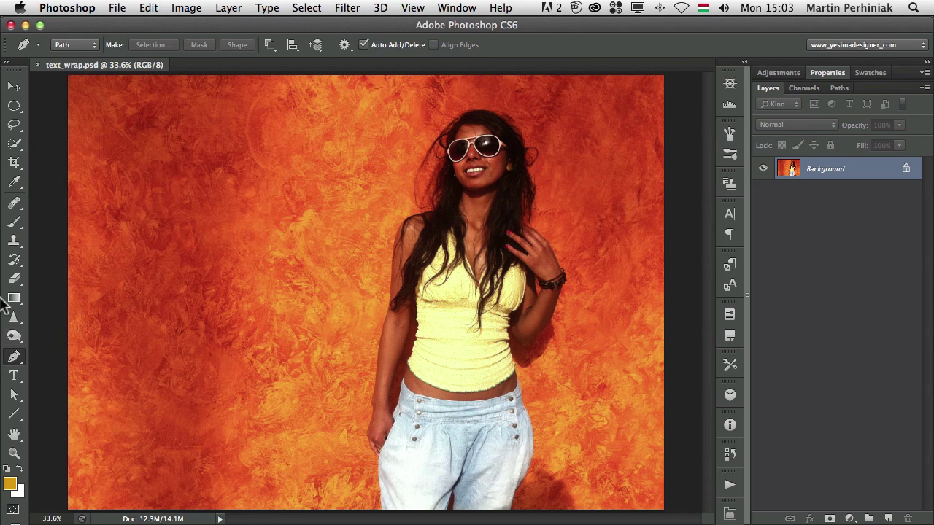
left_click(16, 363)
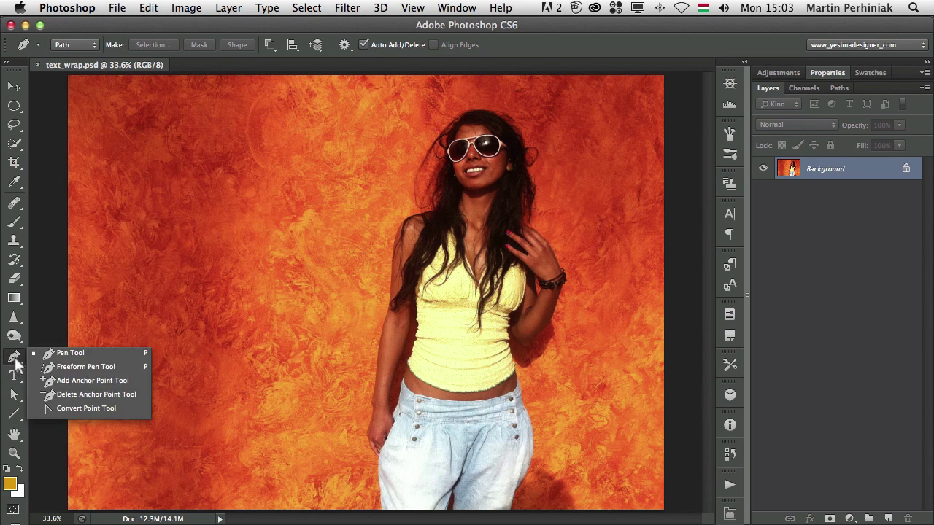
left_click(63, 367)
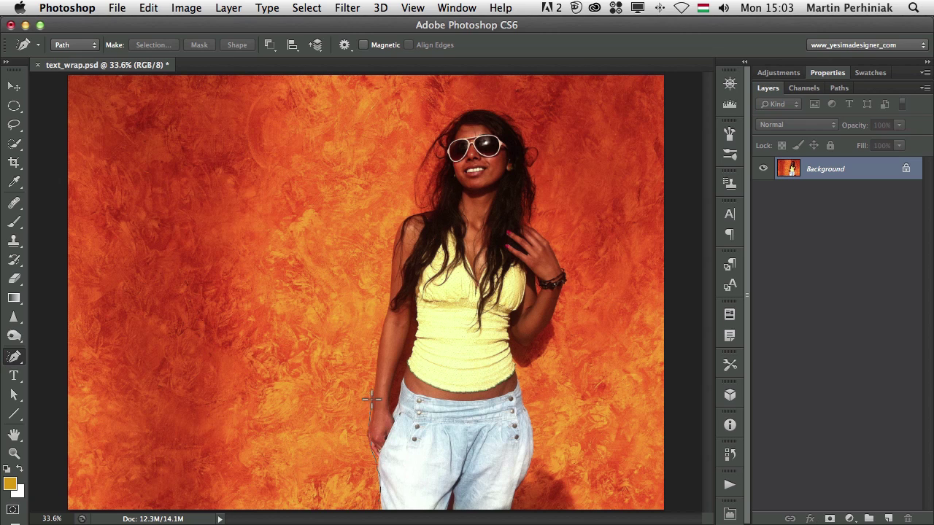
mouse_move(370, 399)
left_mouse_down()
mouse_move(395, 220)
mouse_move(428, 177)
mouse_move(441, 115)
mouse_move(477, 99)
left_mouse_up()
mouse_move(529, 153)
left_mouse_down()
mouse_move(529, 211)
mouse_move(562, 257)
mouse_move(566, 298)
mouse_move(530, 380)
mouse_move(541, 442)
mouse_move(530, 499)
mouse_move(496, 513)
left_mouse_up()
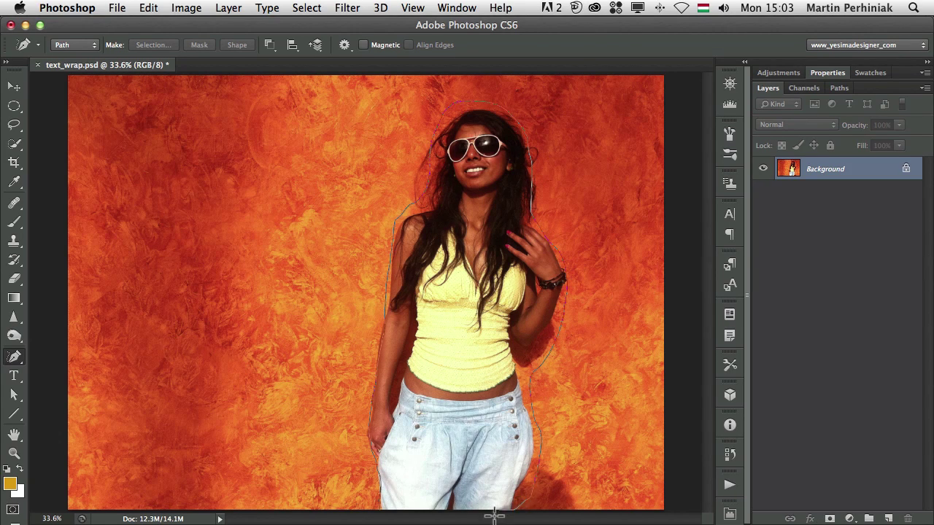
key("a")
left_click(425, 323)
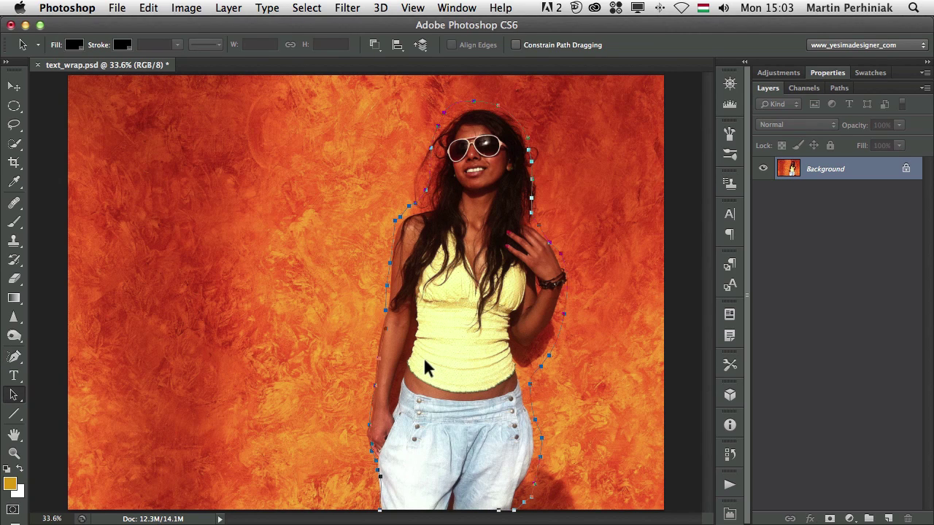
Store the work path as "Girl path", and save the photo before switching back to InDesign.
left_click(839, 88)
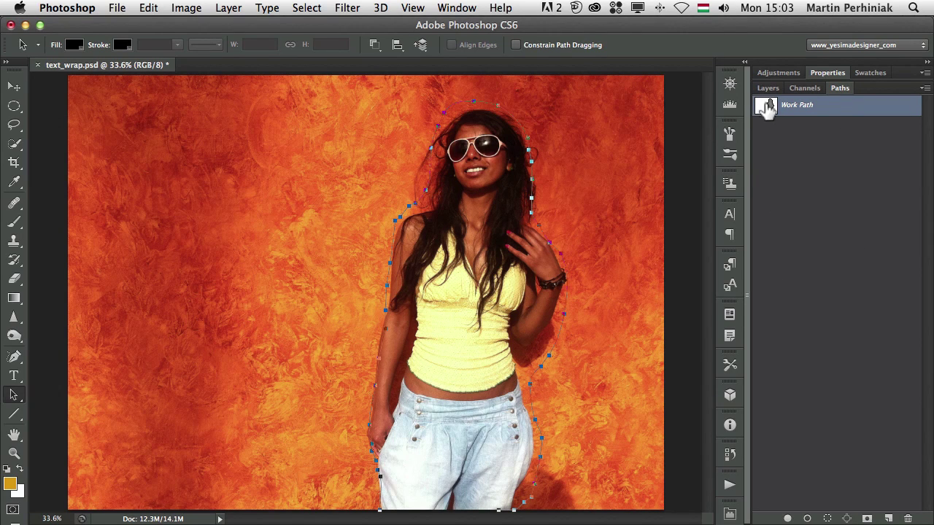
double_click(806, 116)
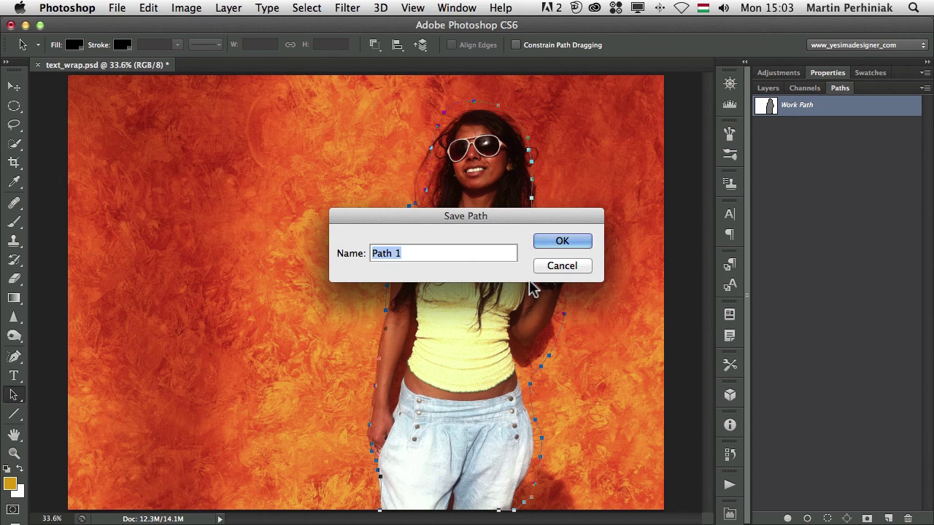
type("Girl")
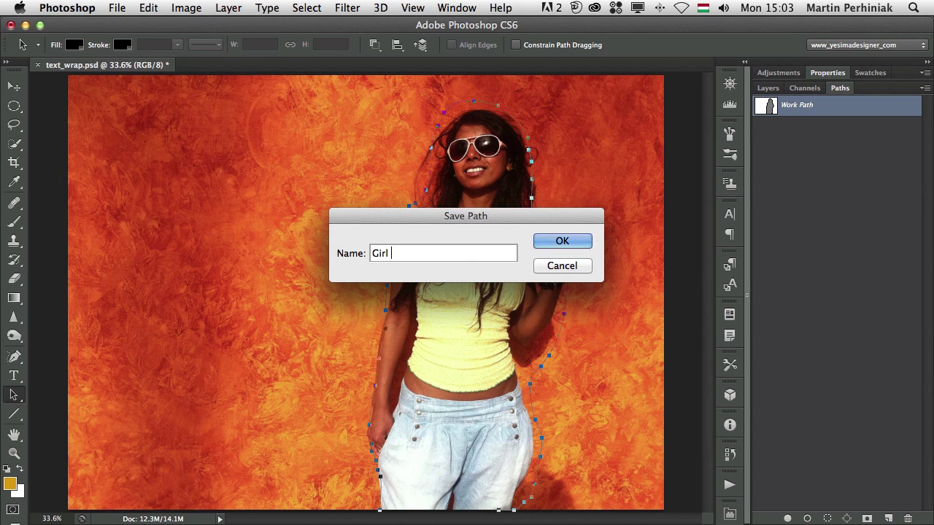
type(" path")
key("Return")
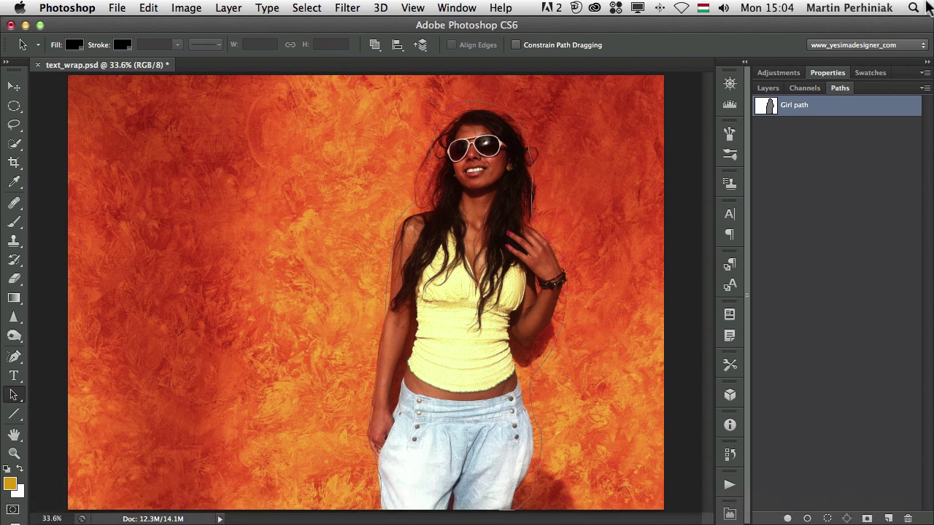
key("super+s")
key("super+Tab")
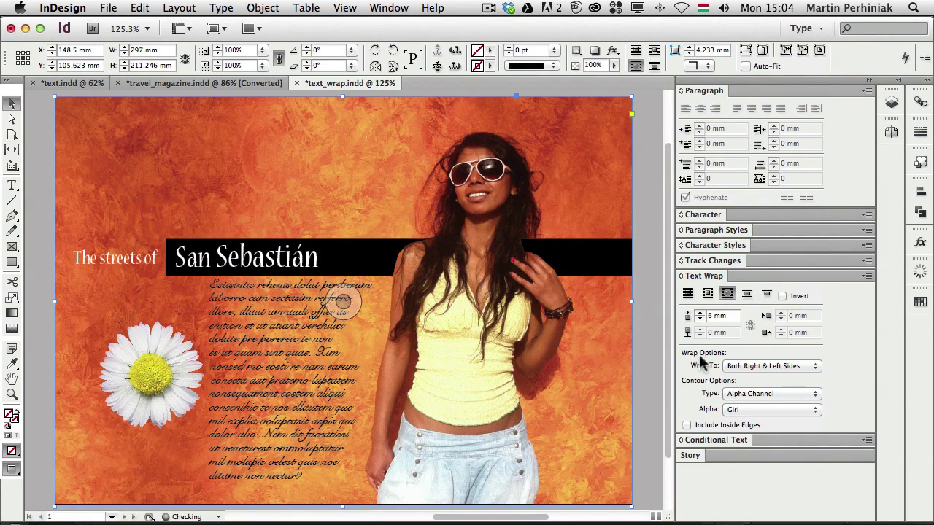
Set the background photo's text wrap contour type to Photoshop Path using Girl path.
left_click(757, 397)
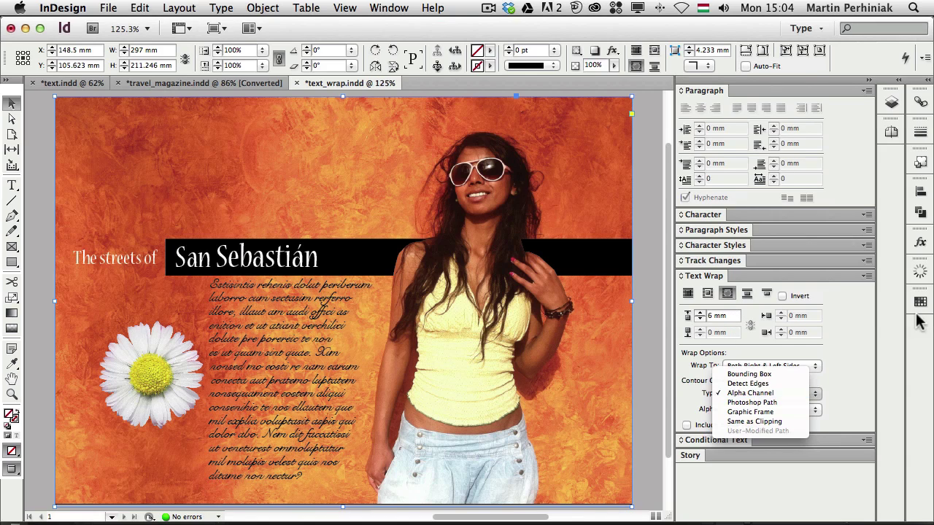
left_click(752, 296)
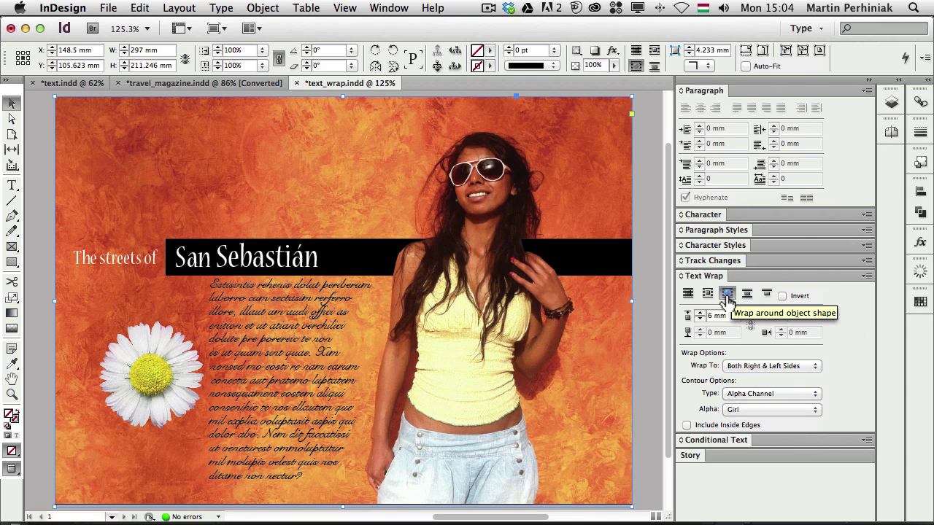
left_click(739, 394)
left_click(744, 403)
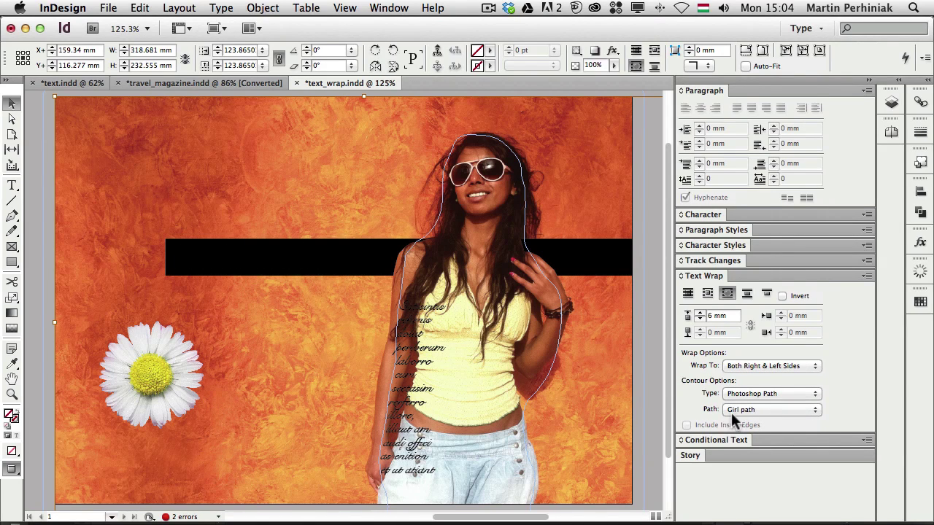
Move the body text frame over the woman's torso, to about X 185.4 mm, Y 146.6 mm.
left_click(416, 349)
left_click_drag(416, 349, 496, 353)
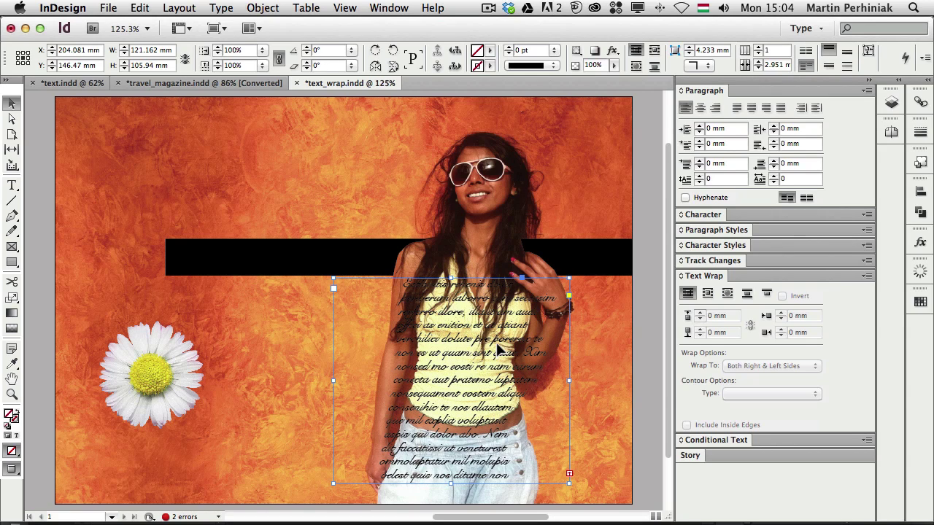
left_click_drag(497, 352, 459, 353)
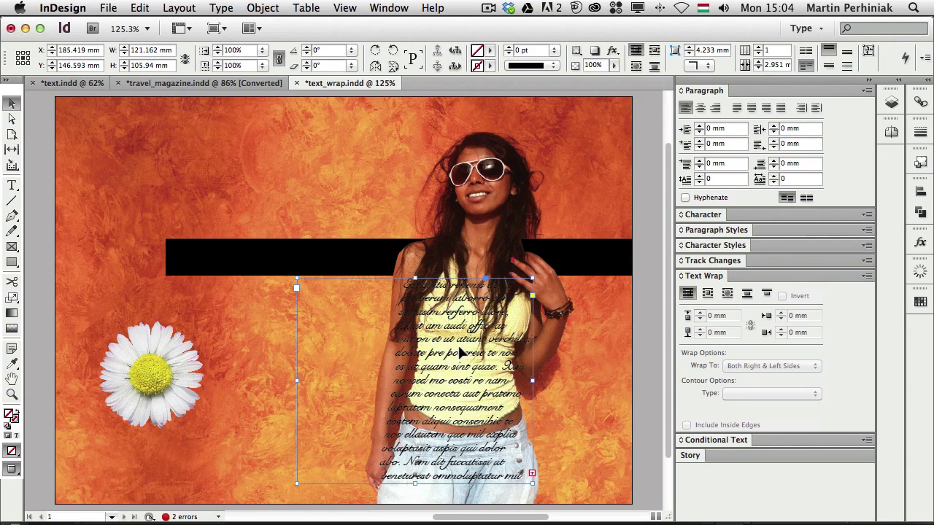
Switch to Photoshop and try Combine Shapes on the Girl path before restoring Subtract Front Shape.
left_click(344, 199)
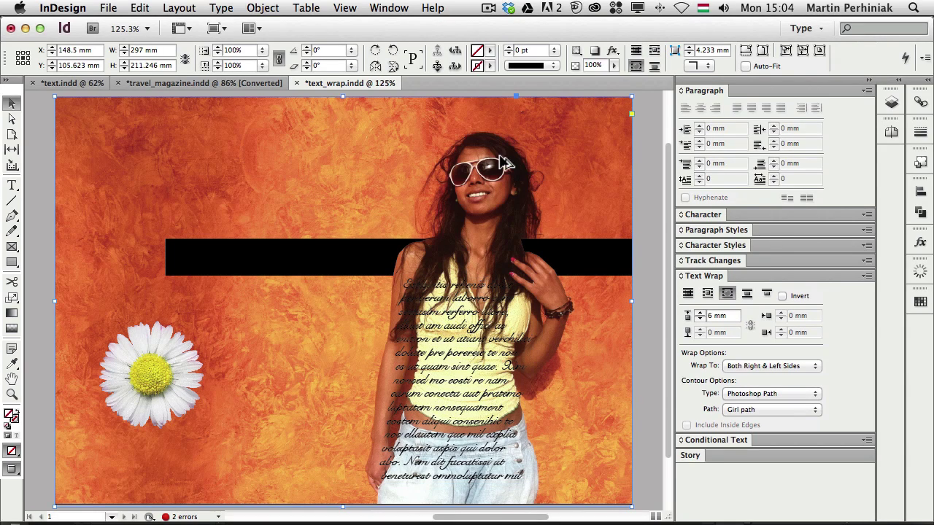
key("super+Tab")
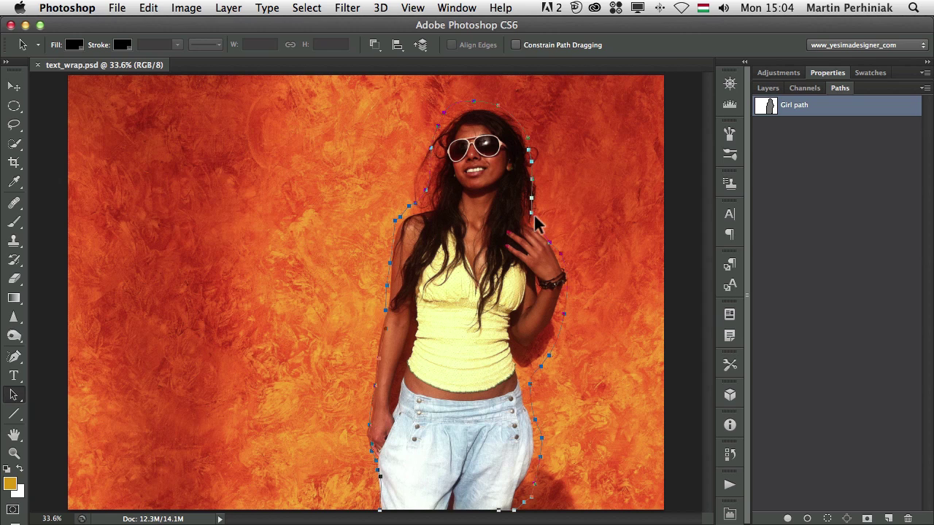
left_click(375, 46)
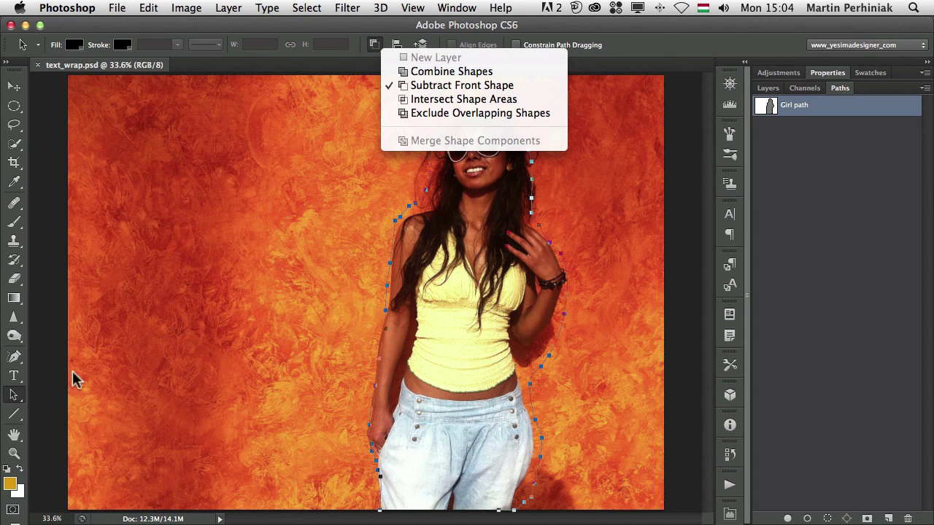
left_click(429, 73)
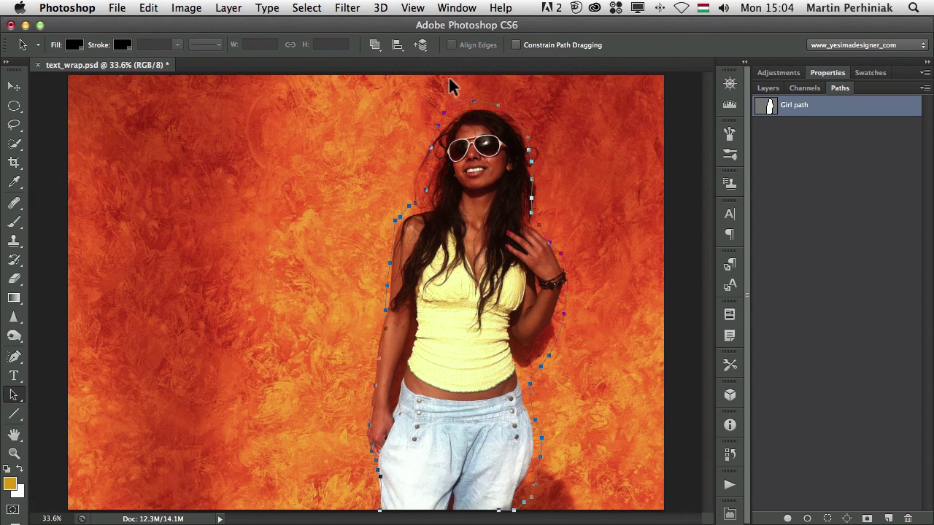
left_click(375, 45)
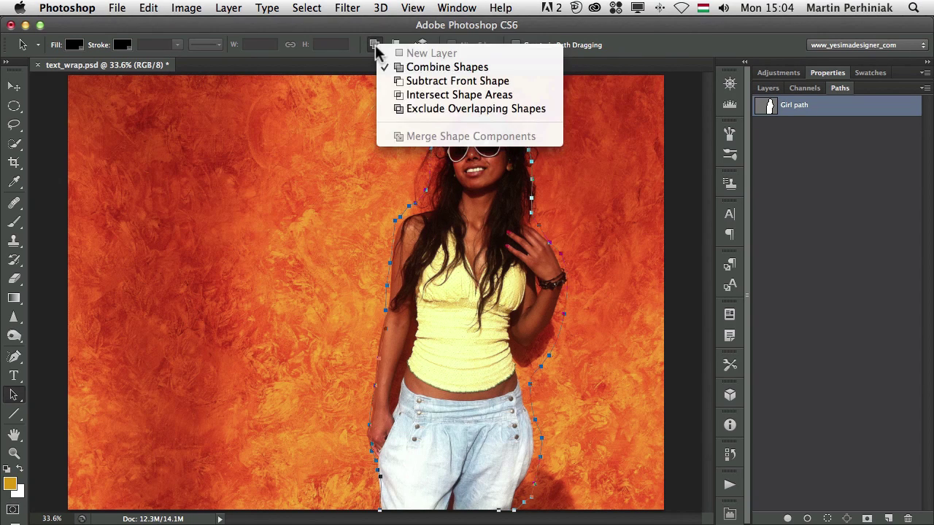
left_click(411, 82)
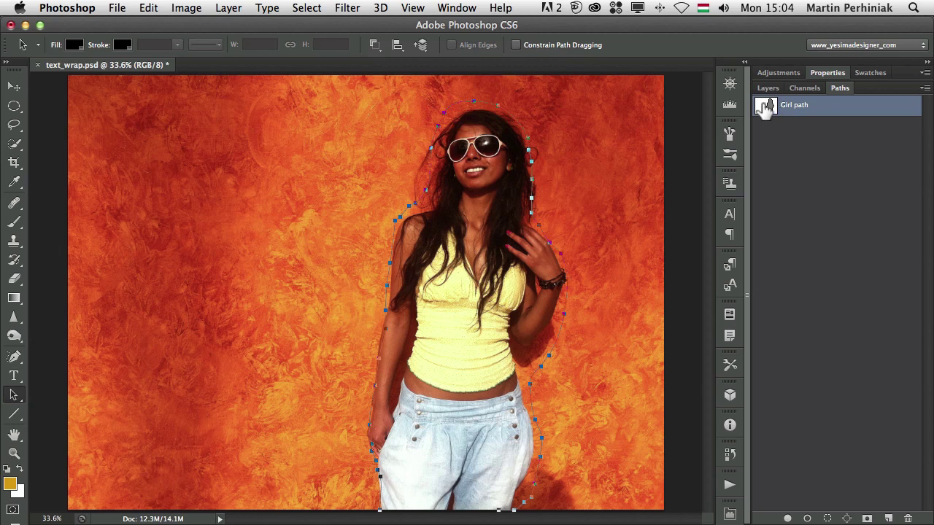
Set the Girl path's operation to Combine Shapes, save the photo, and switch back to InDesign.
left_click(385, 45)
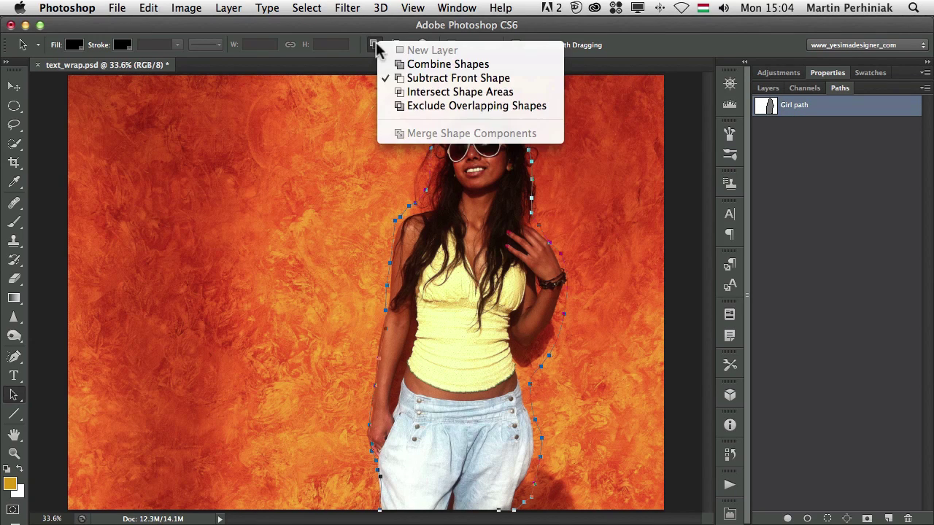
left_click(401, 63)
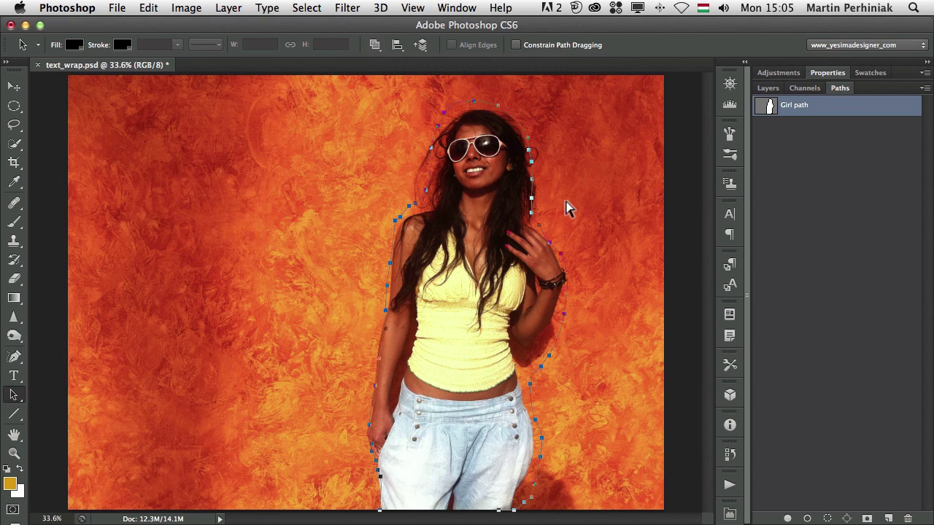
key("super+s")
key("super+Tab")
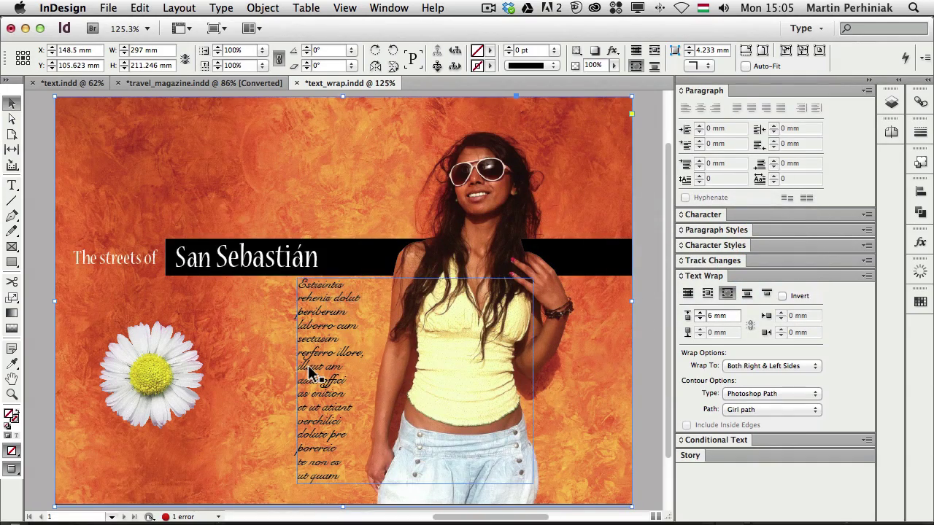
Reapply Photoshop Path as the background photo's wrap contour, and place the body text frame at about X 135.4 mm, Y 149.5 mm.
left_click_drag(313, 376, 261, 378)
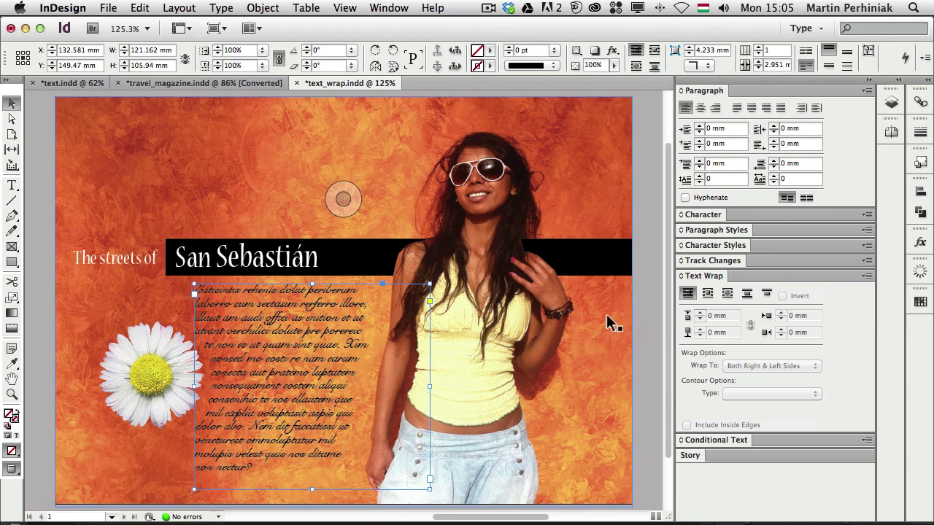
left_click(521, 335)
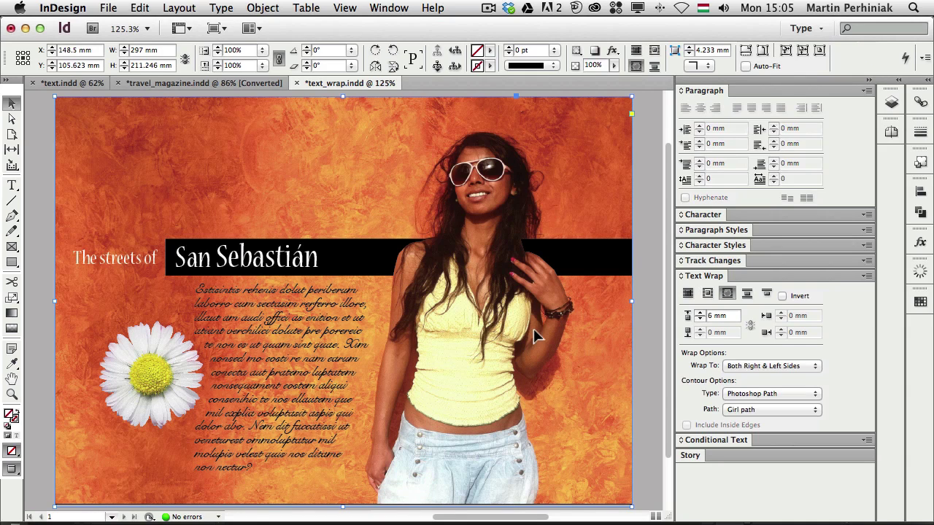
left_click(752, 395)
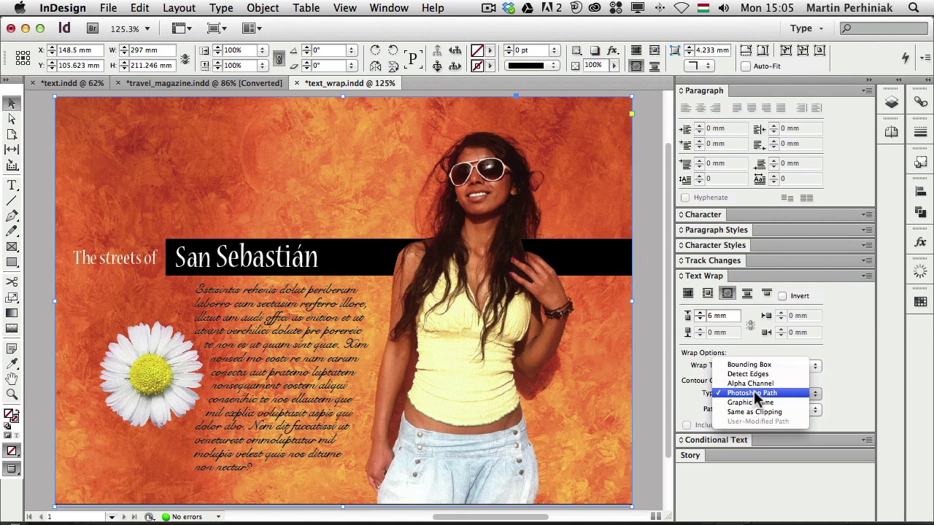
left_click(751, 384)
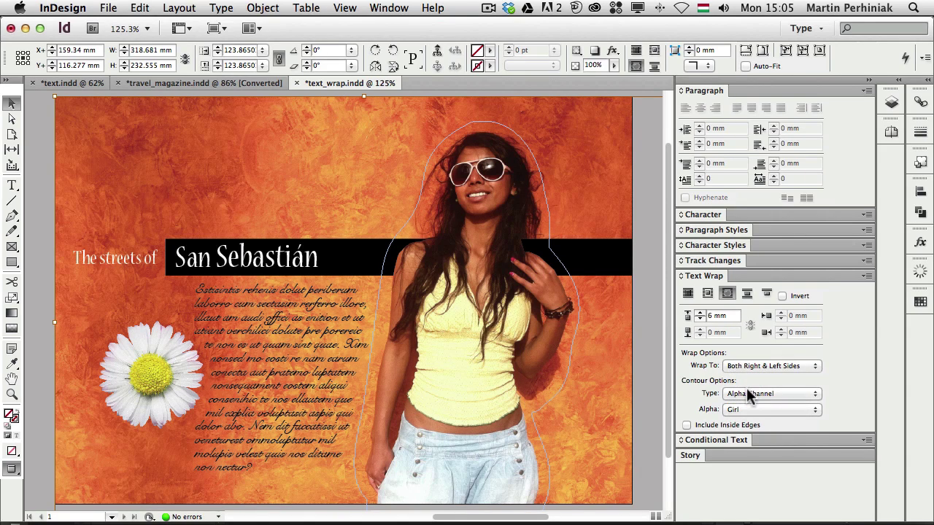
left_click(752, 396)
left_click(752, 402)
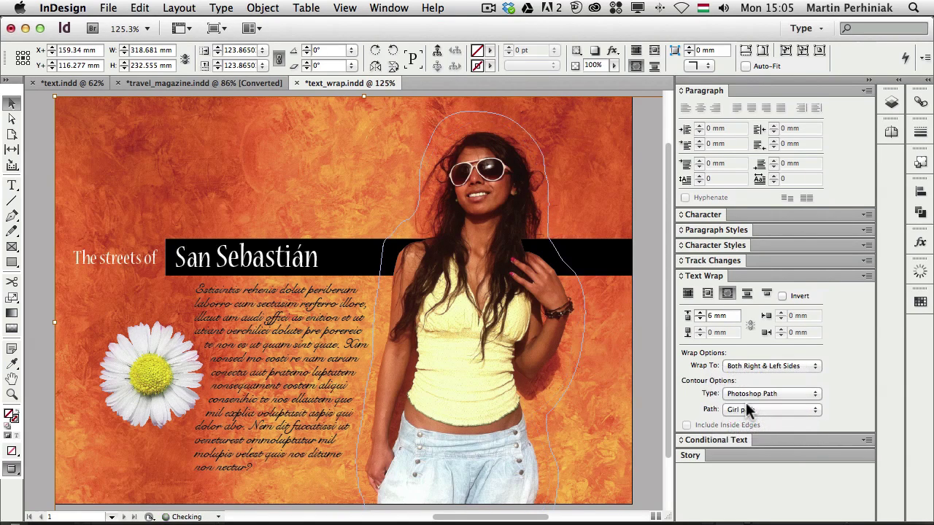
left_click(408, 328)
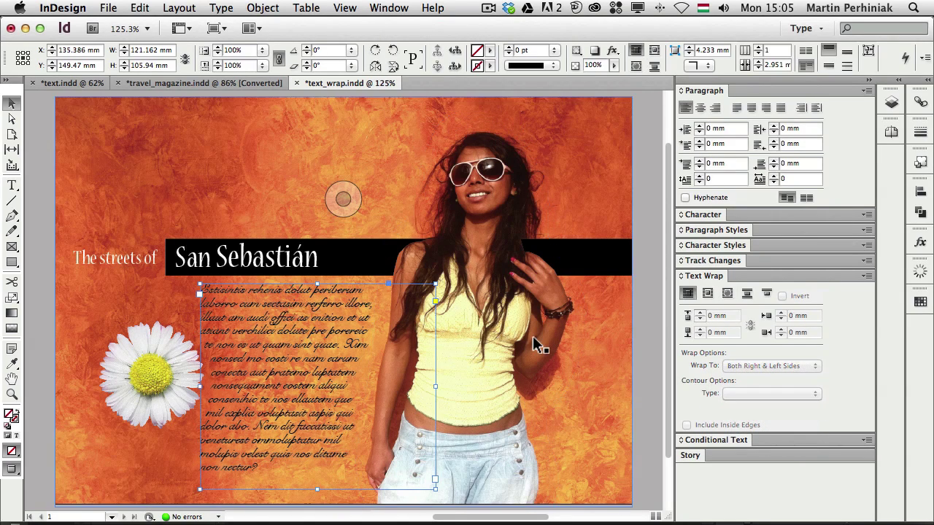
Remove the daisy's text wrap and move it over the body text's edge, to about X 61.8 mm, Y 149.5 mm.
left_click(151, 331)
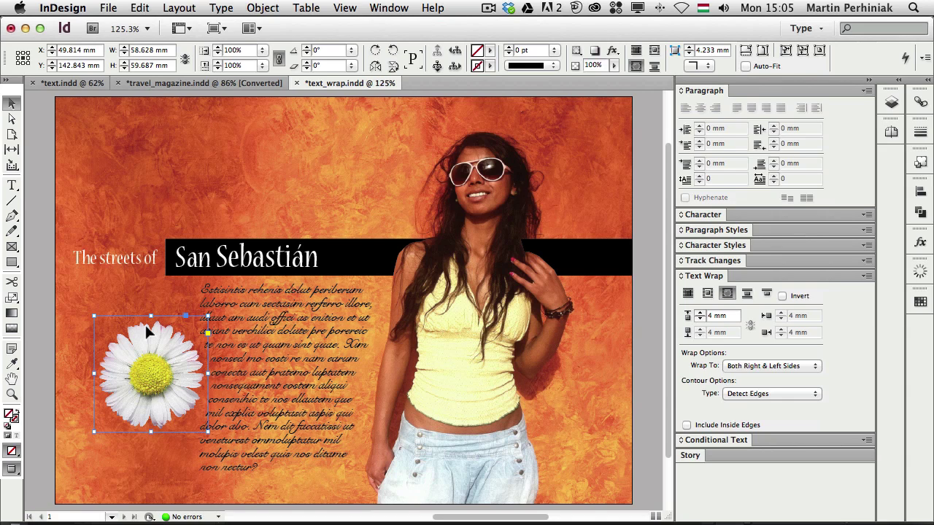
left_click(738, 398)
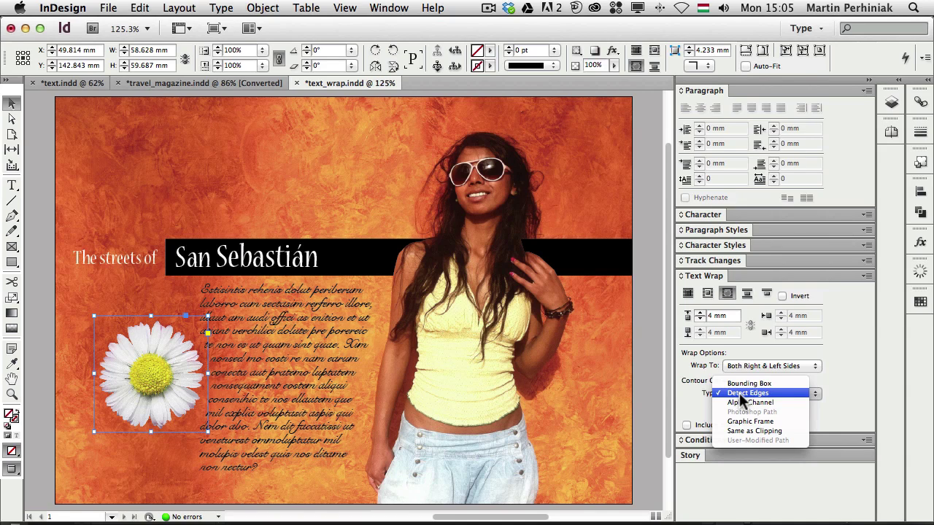
left_click(705, 382)
left_click(687, 295)
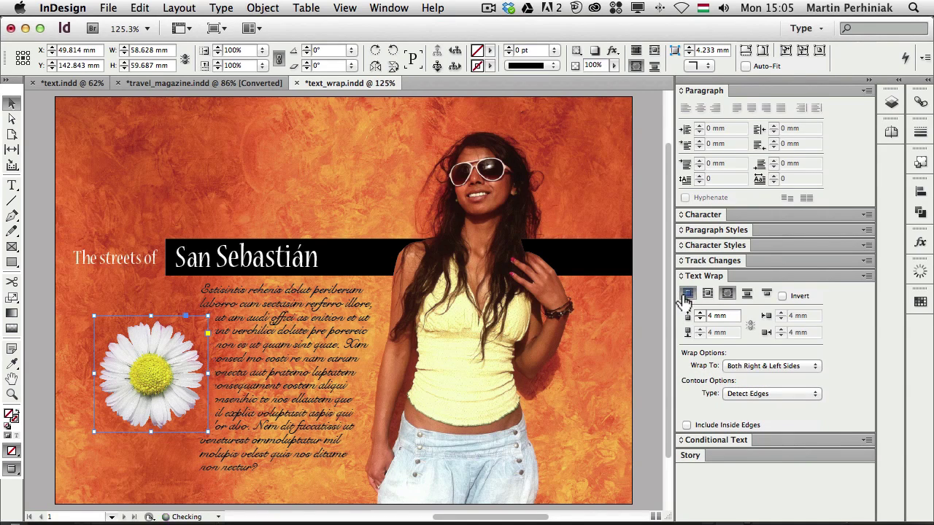
left_click_drag(170, 348, 192, 358)
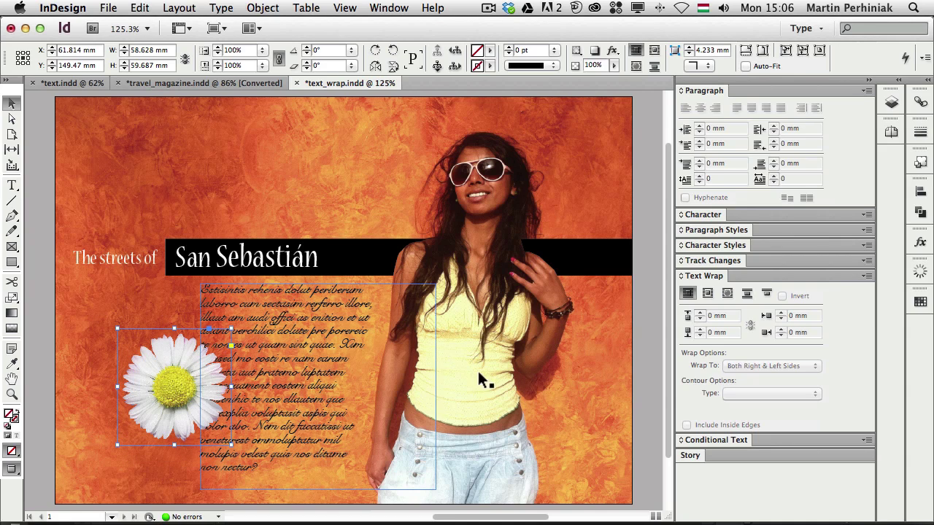
Wrap the text around the daisy's object shape, trying offsets of 7 mm and 3 mm before settling on 5 mm.
left_click(727, 295)
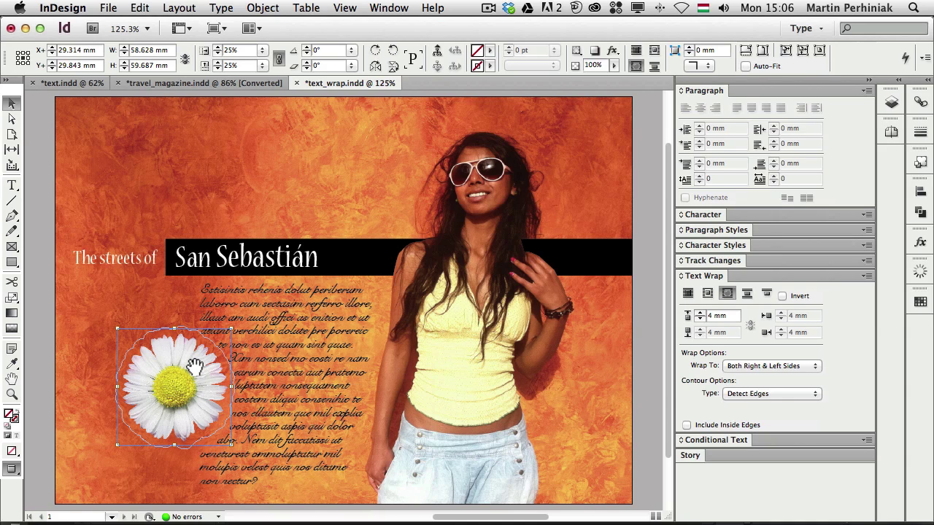
left_click(699, 313)
left_click(700, 313)
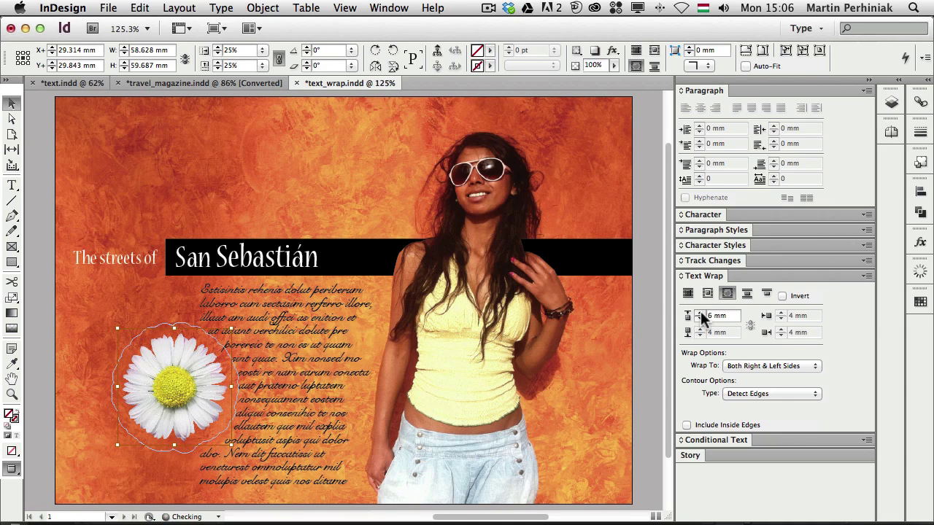
left_click(700, 311)
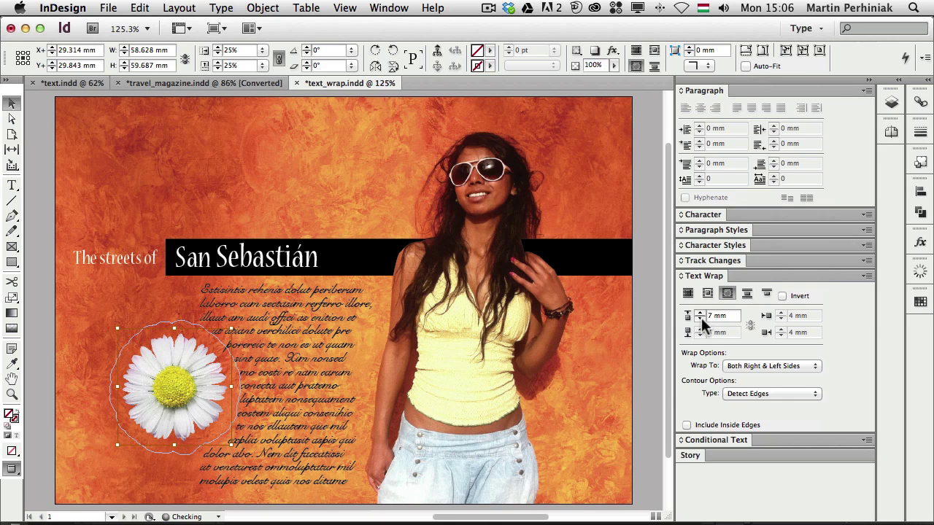
left_click(700, 319)
left_click(700, 319)
left_click(700, 318)
left_click(700, 319)
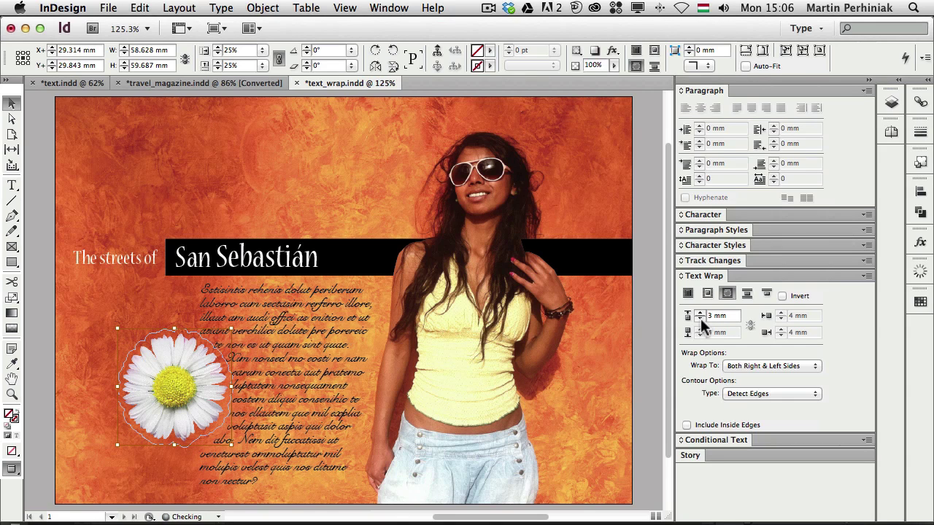
left_click(699, 313)
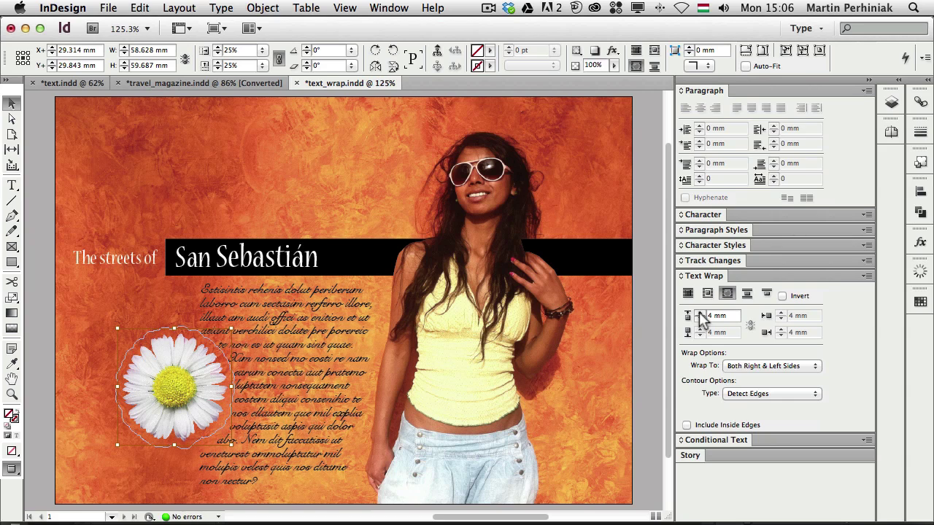
left_click(699, 313)
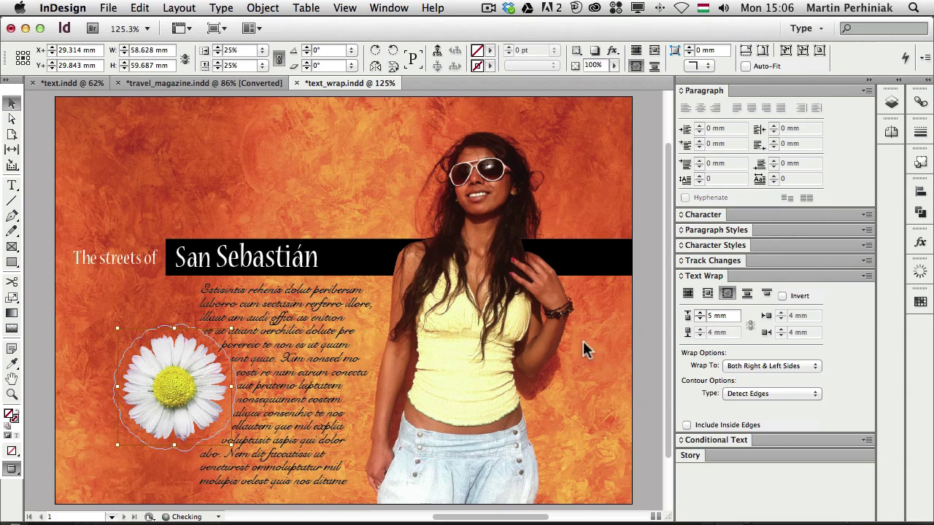
Move the daisy slightly down and outward along the lower part of the body text, and deselect it.
left_click(40, 371)
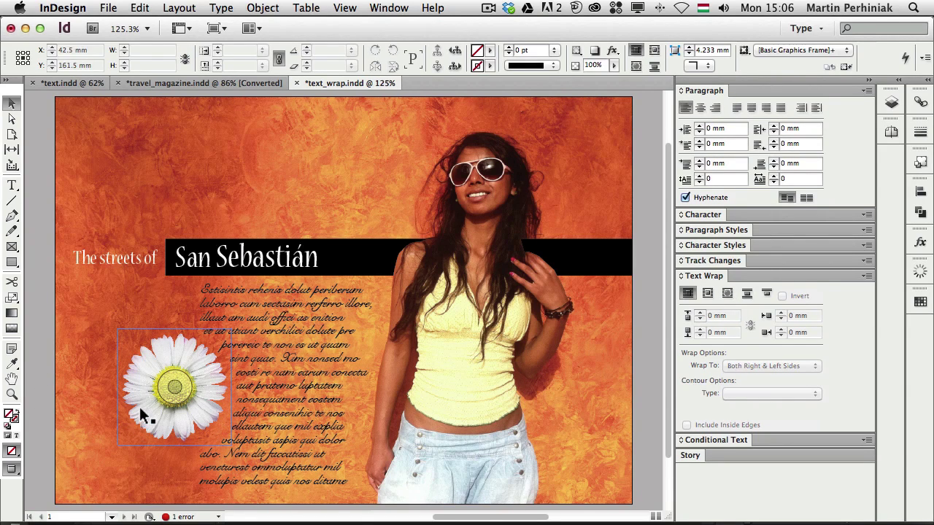
left_click_drag(143, 414, 132, 431)
left_click(39, 373)
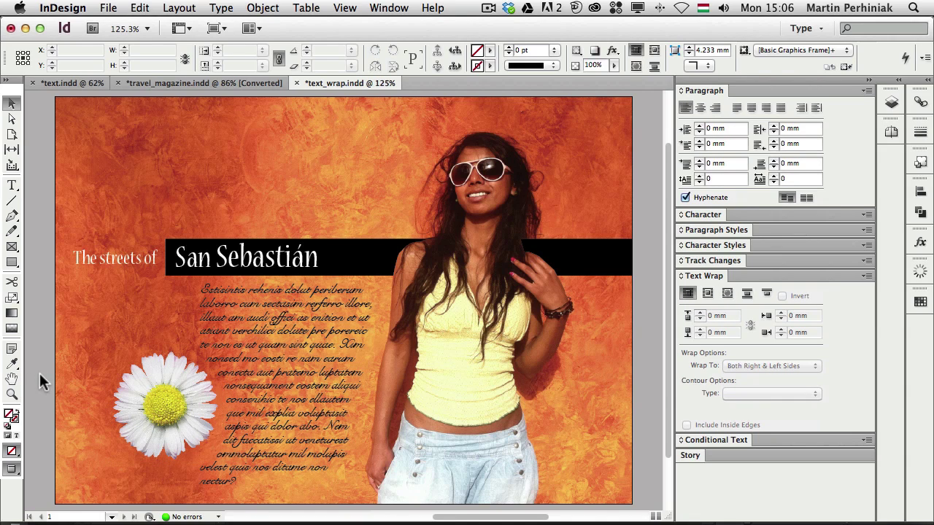